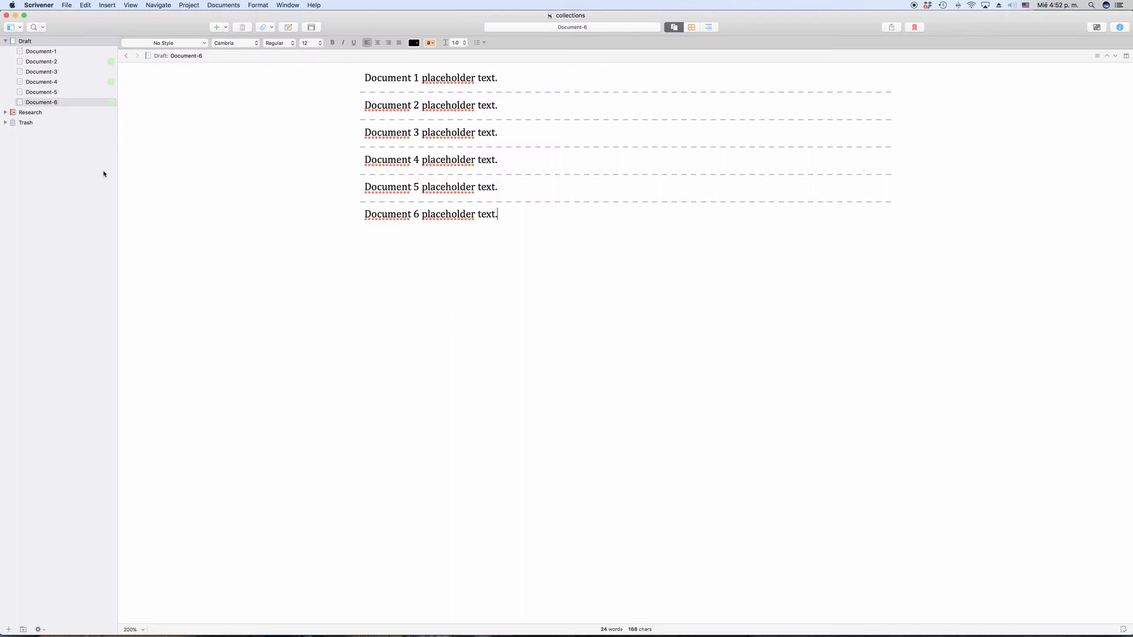
Step: Show the Collections area above the binder
click(131, 5)
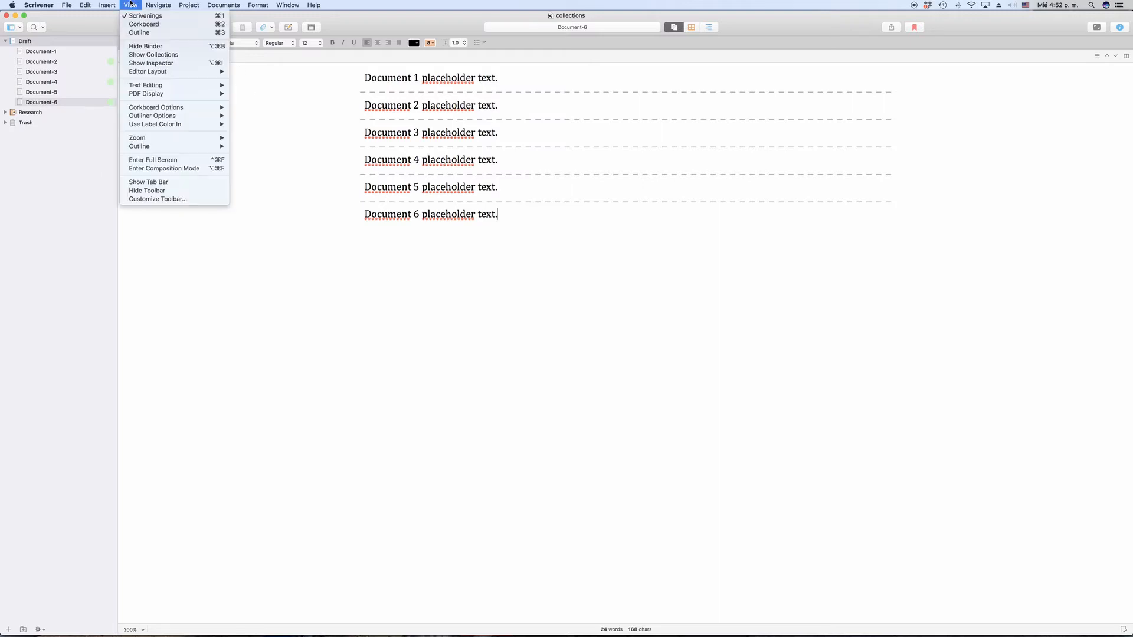
click(144, 55)
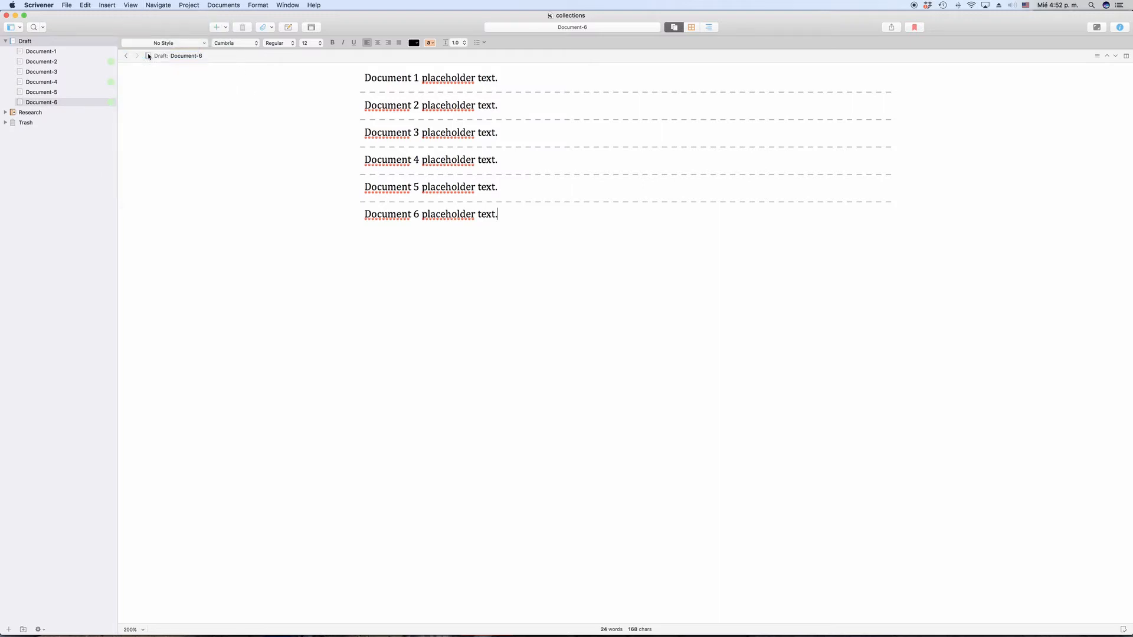
click(14, 29)
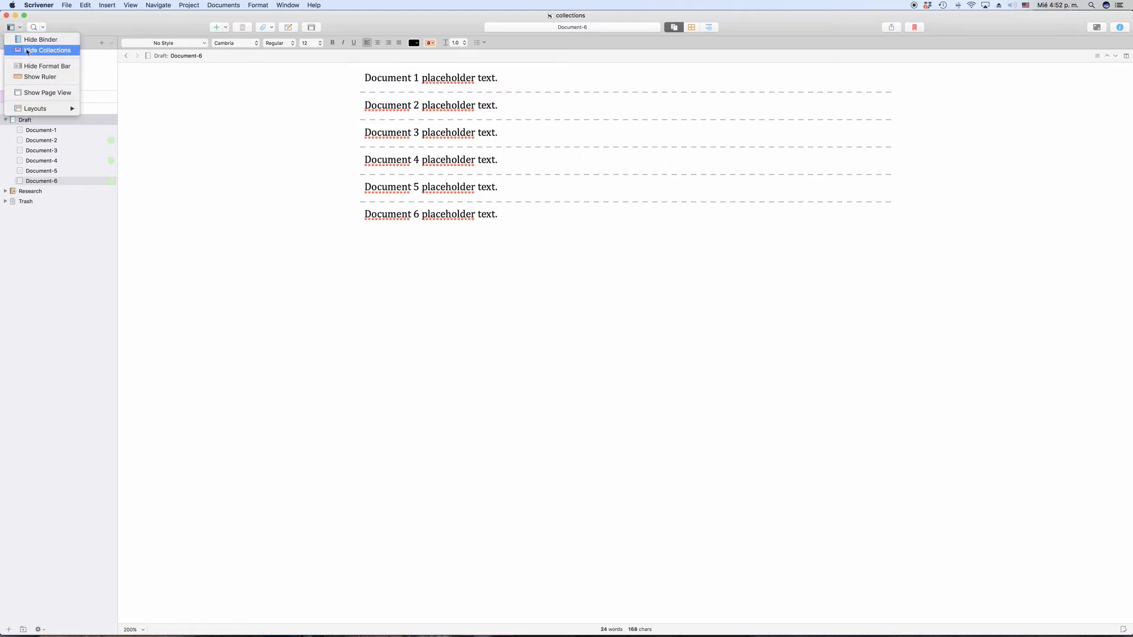
click(25, 51)
click(13, 28)
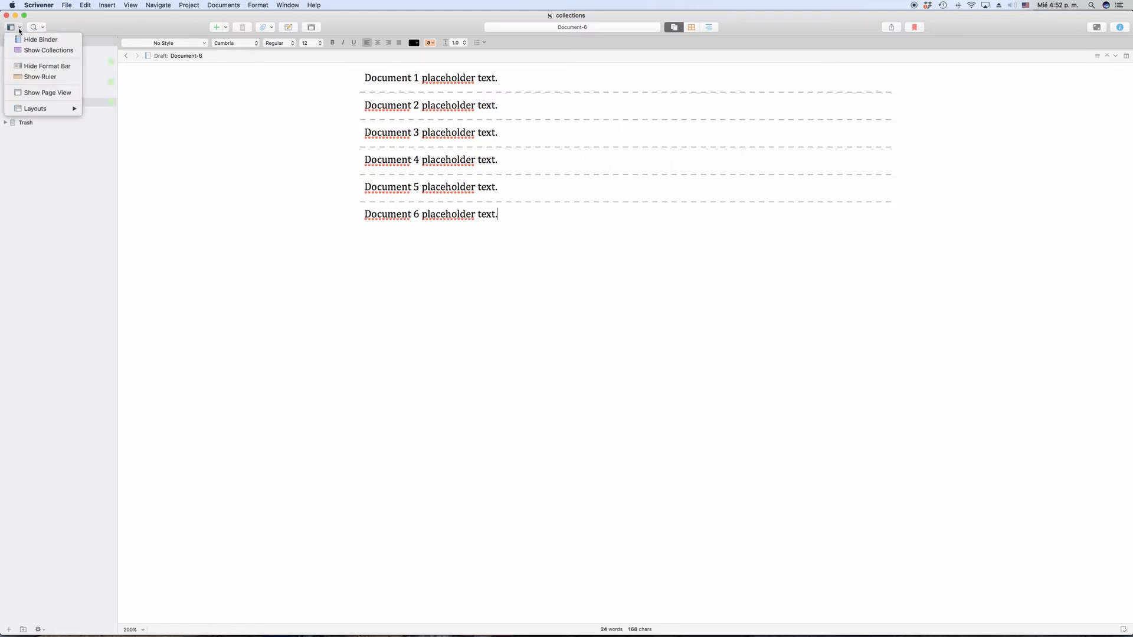
click(33, 51)
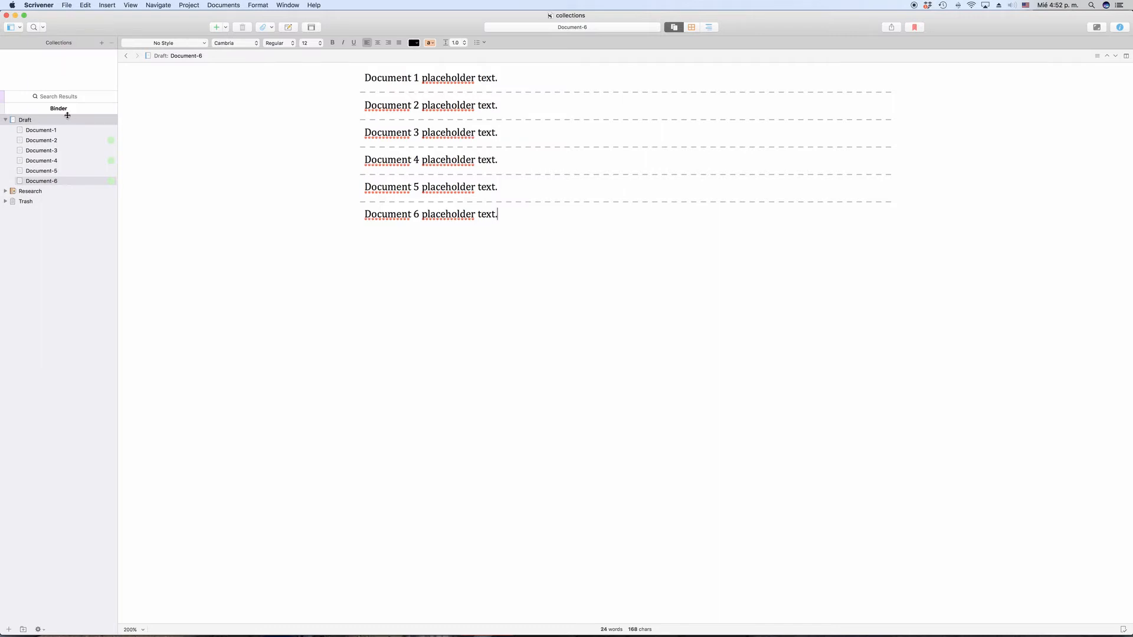
Step: Create a new collection named "Useful Name"
click(104, 45)
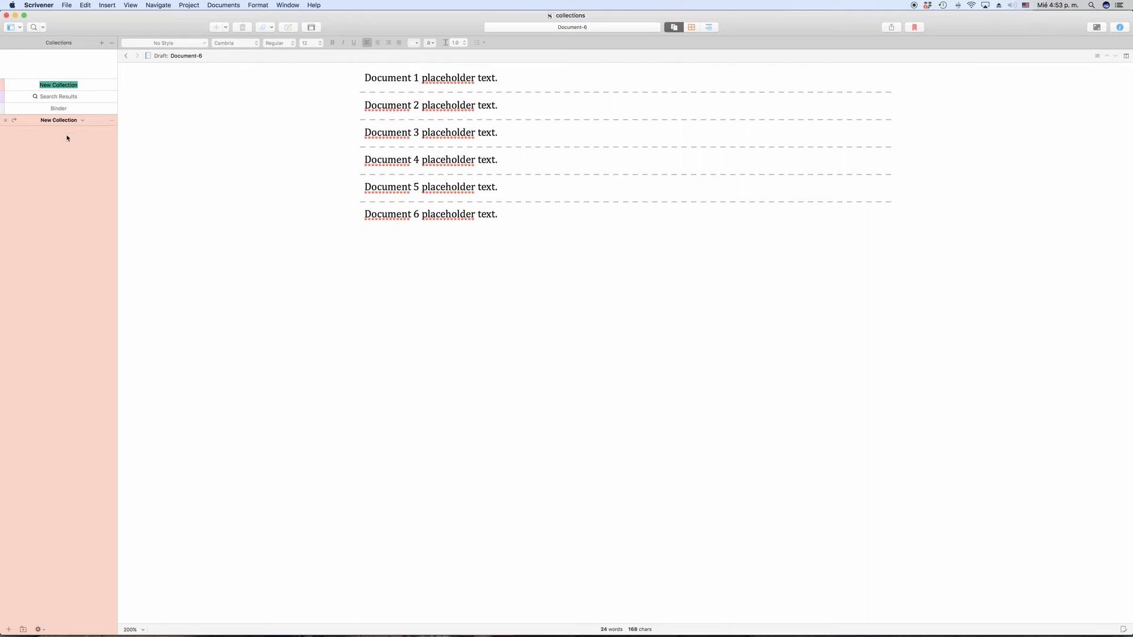
text(Useful Name)
key(Return)
Step: Add Document-3, Document-4 and Document-6 from the binder to the Useful Name collection
click(58, 109)
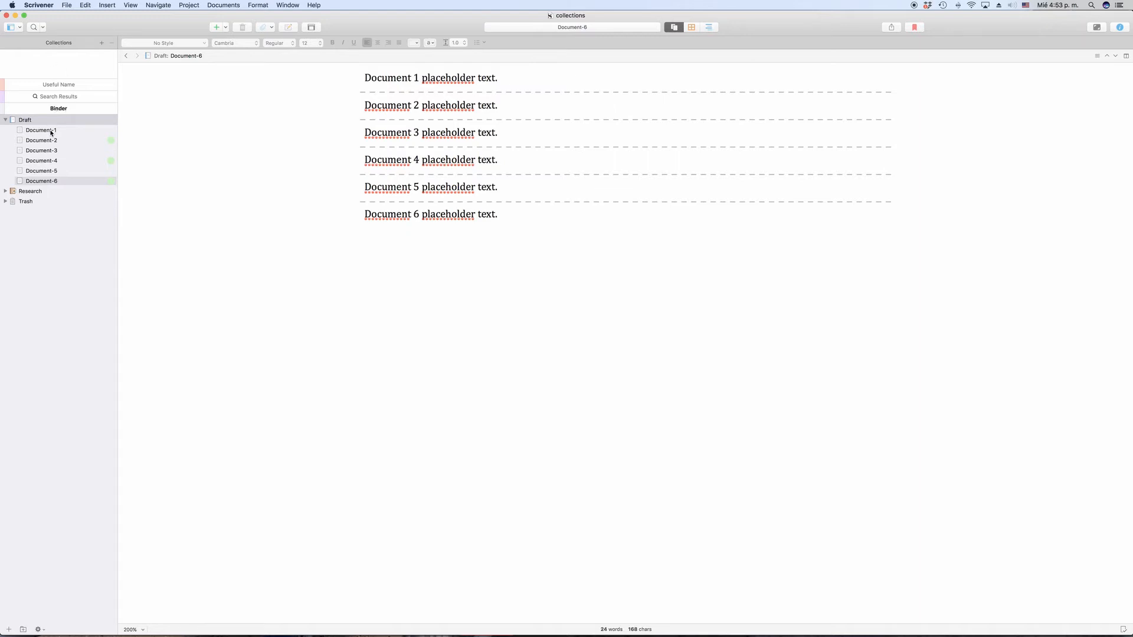
click(52, 150)
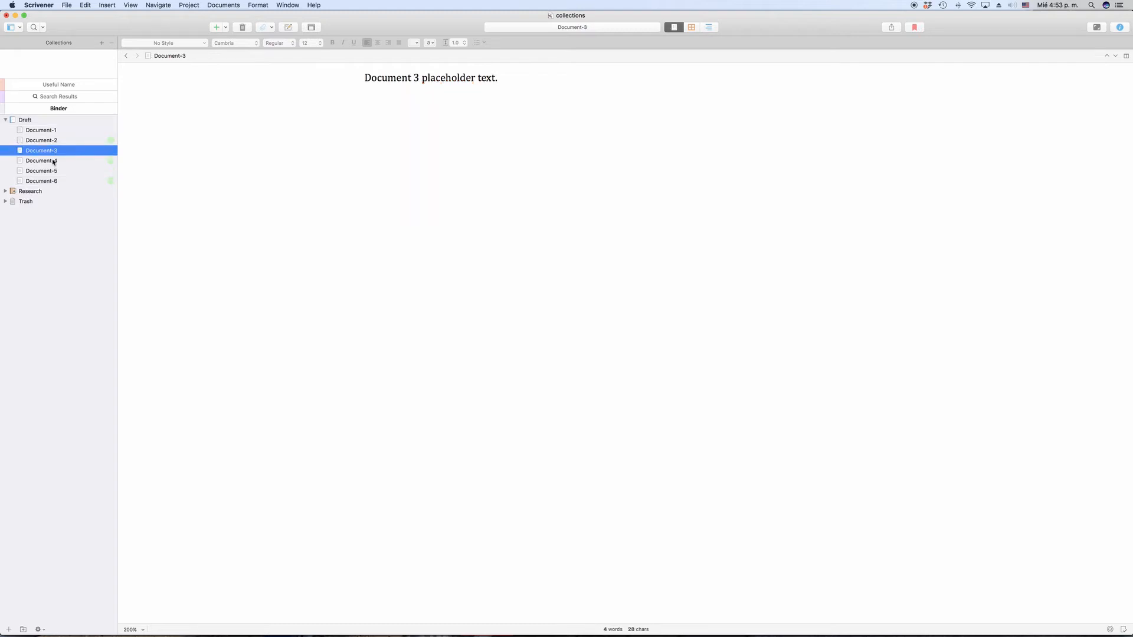
shift+click(53, 161)
super+click(52, 181)
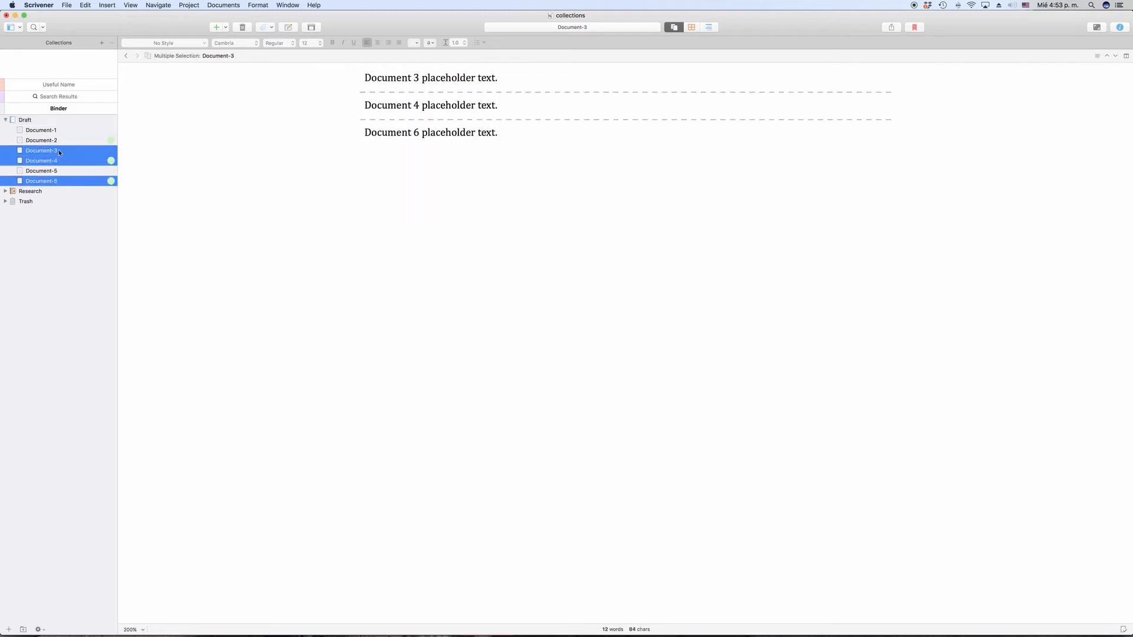
drag(52, 181, 58, 87)
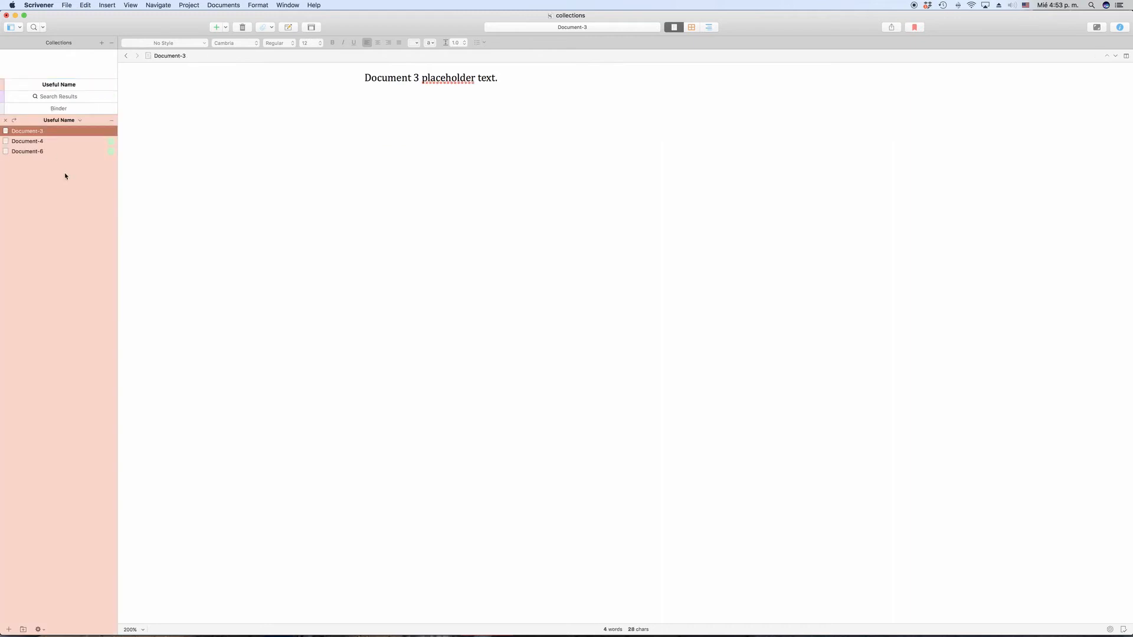
Step: Add Document-1 from the binder to the Useful Name collection
click(60, 108)
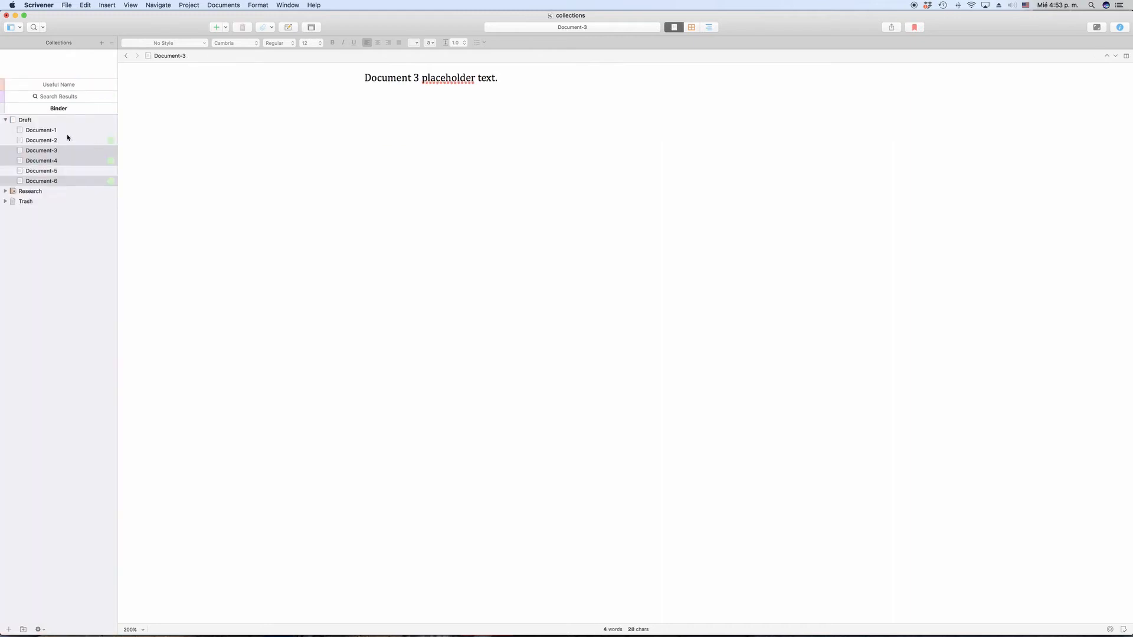
click(50, 131)
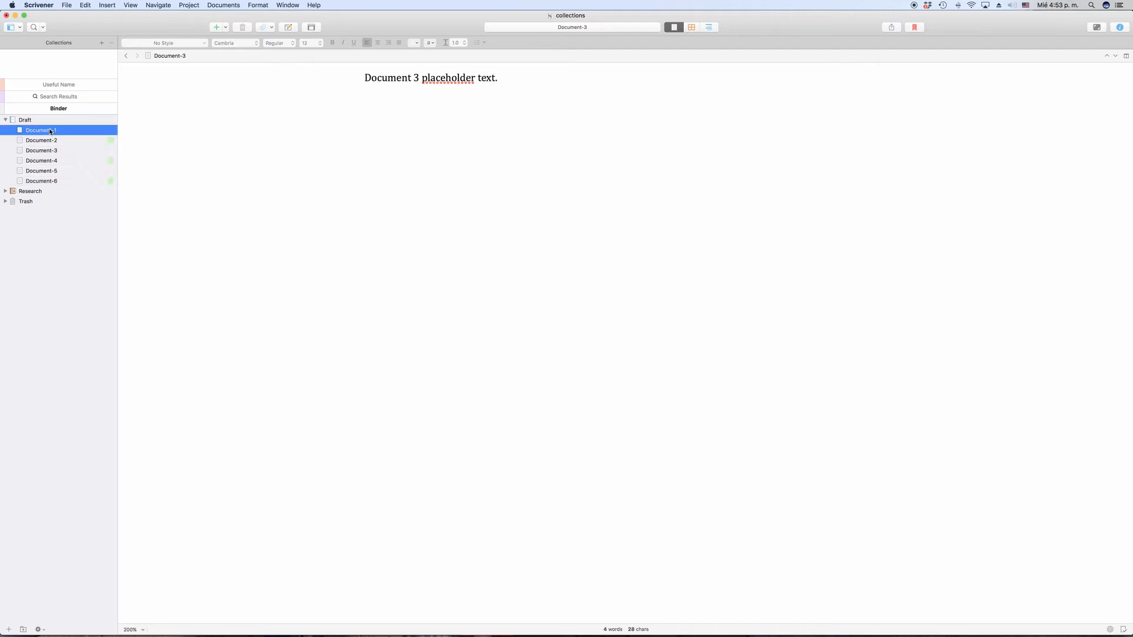
click(226, 5)
mouse_move(319, 107)
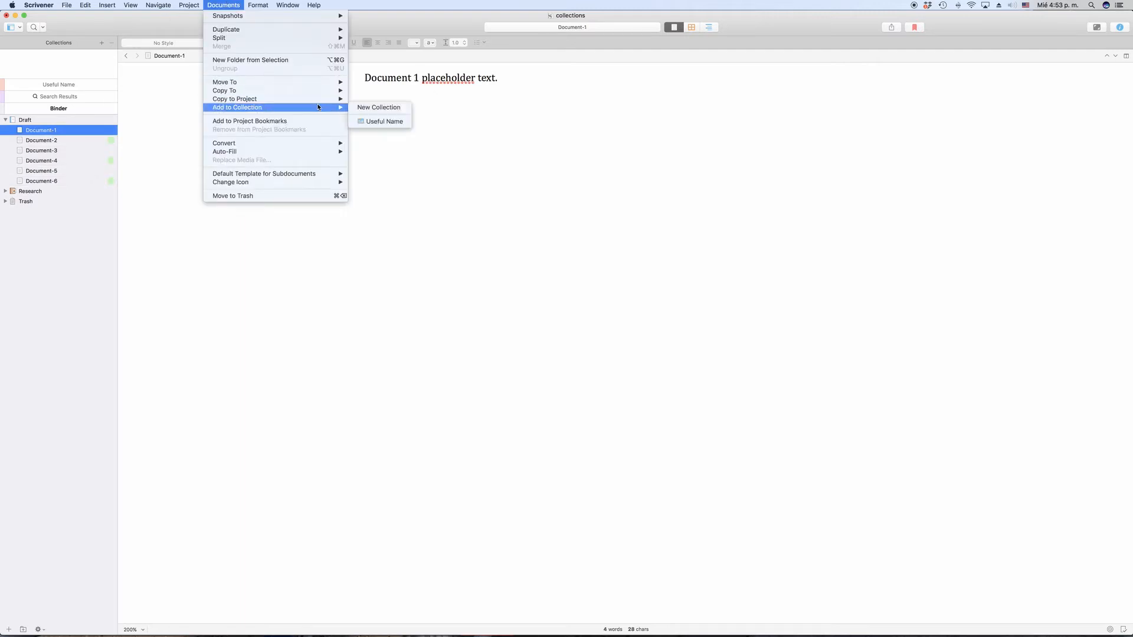
click(385, 122)
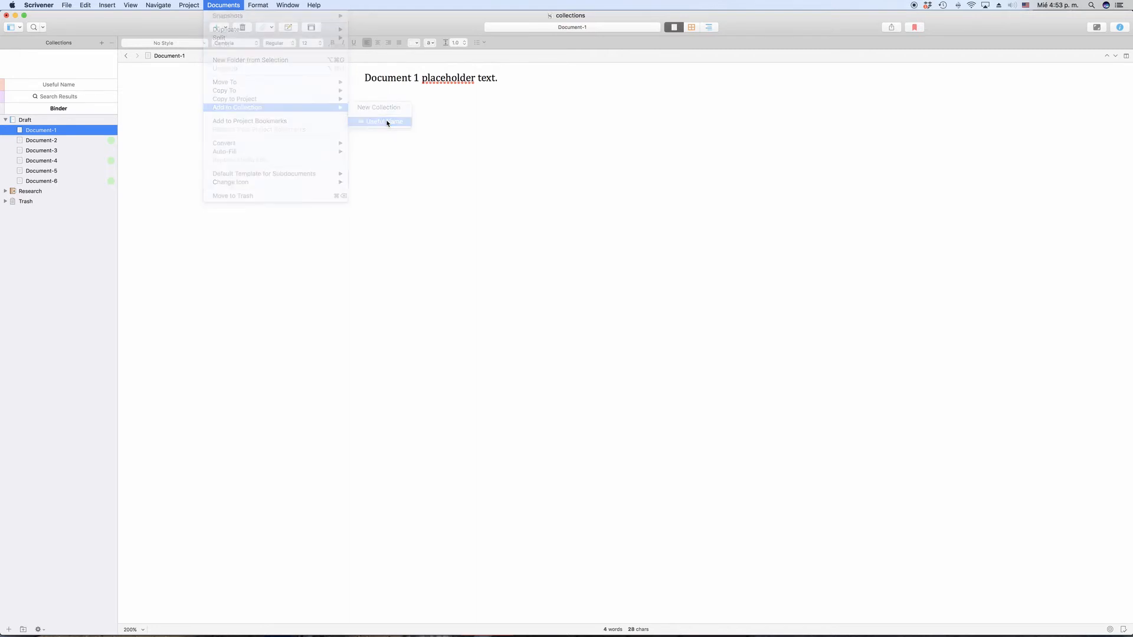
right_click(59, 130)
mouse_move(120, 219)
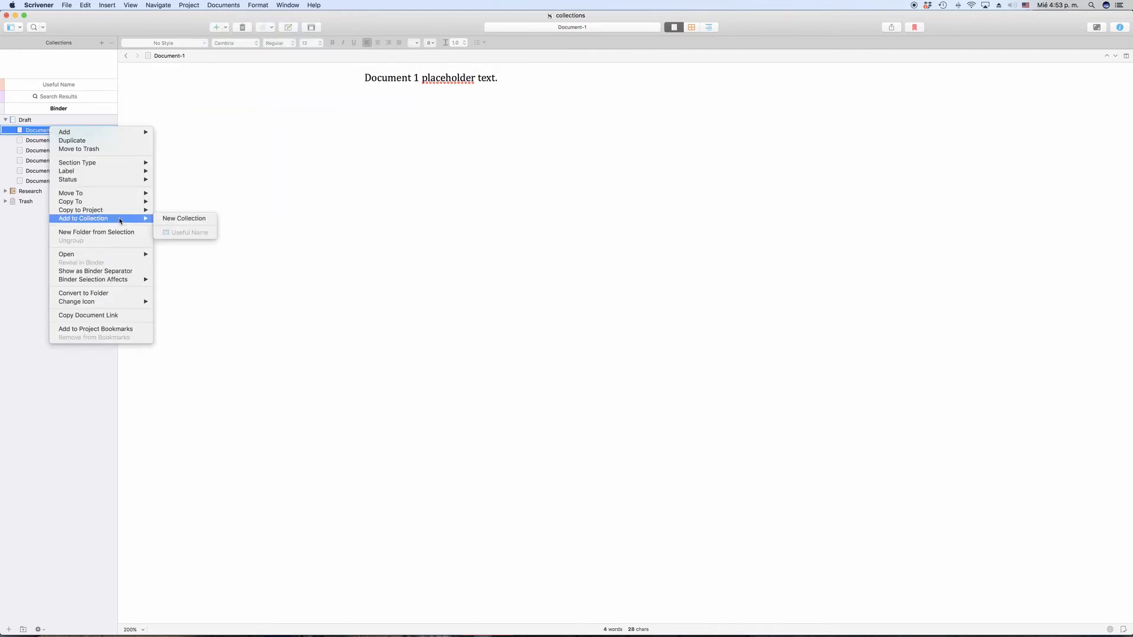
click(213, 169)
Step: Move Document-4 to the end of the Useful Name collection, below Document-1, and return to the binder
click(61, 85)
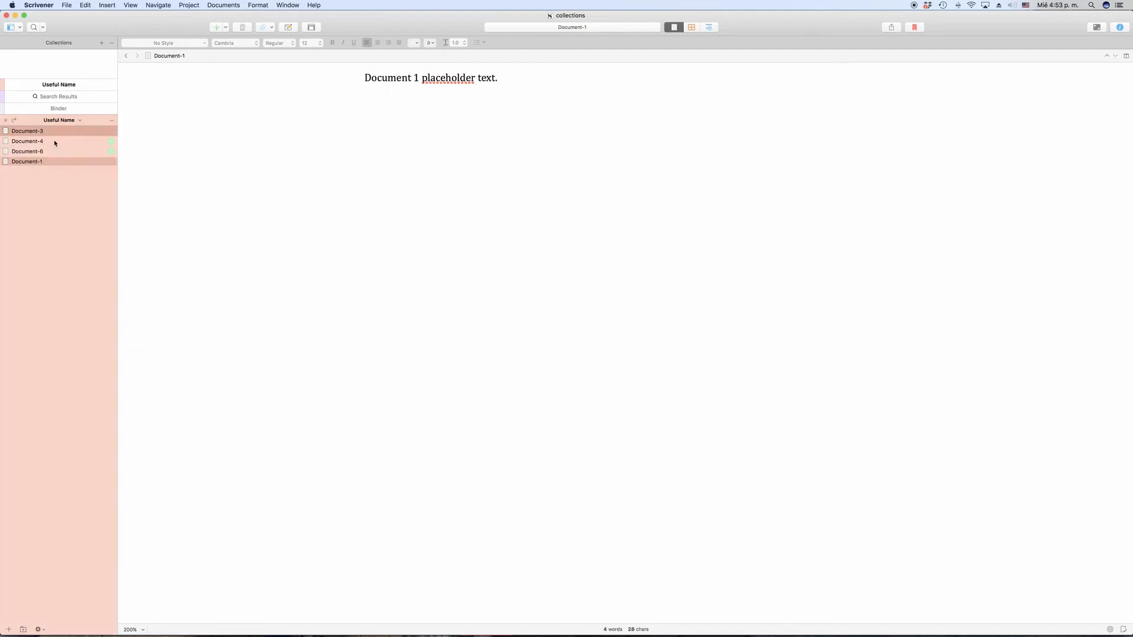
drag(55, 145, 49, 172)
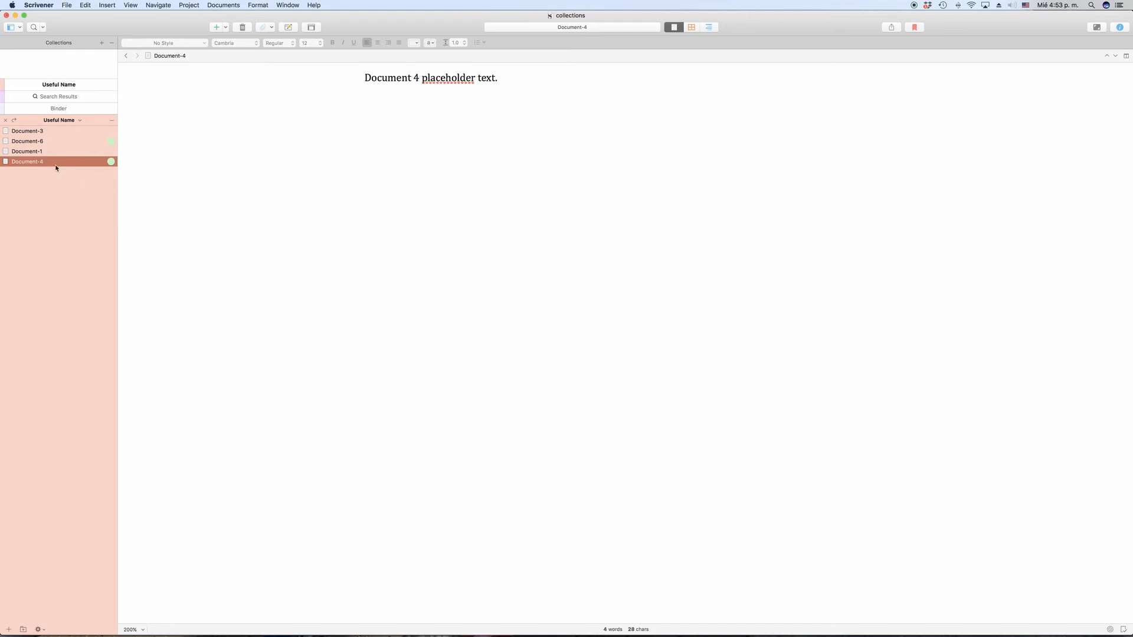
click(59, 108)
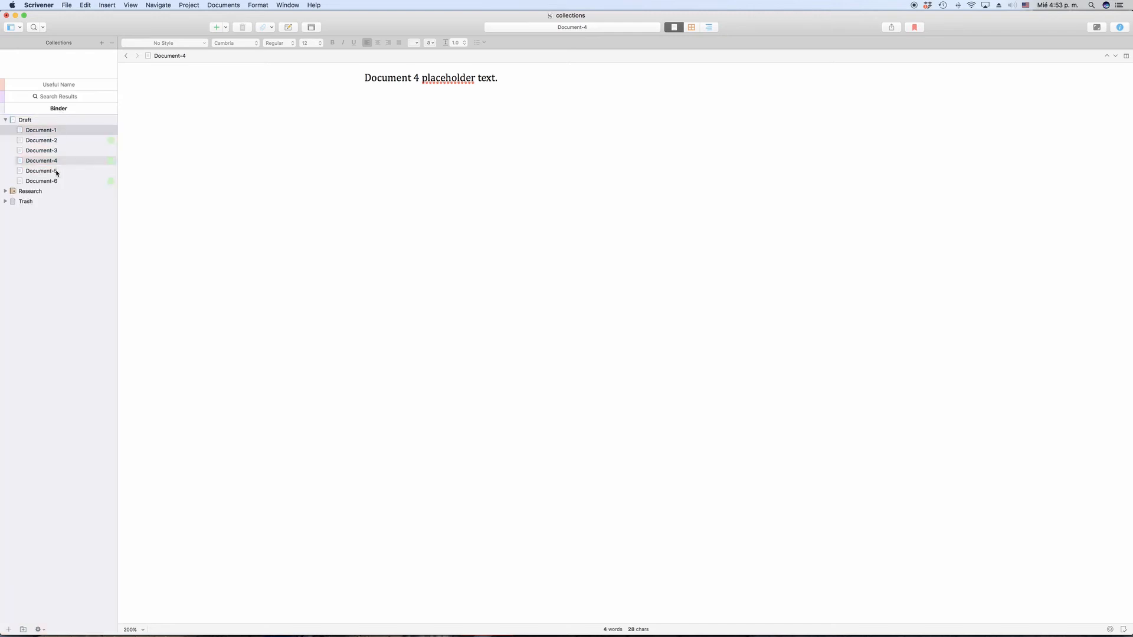
Step: Open Document-4 from the Useful Name collection and append the word "change" to its text
click(59, 84)
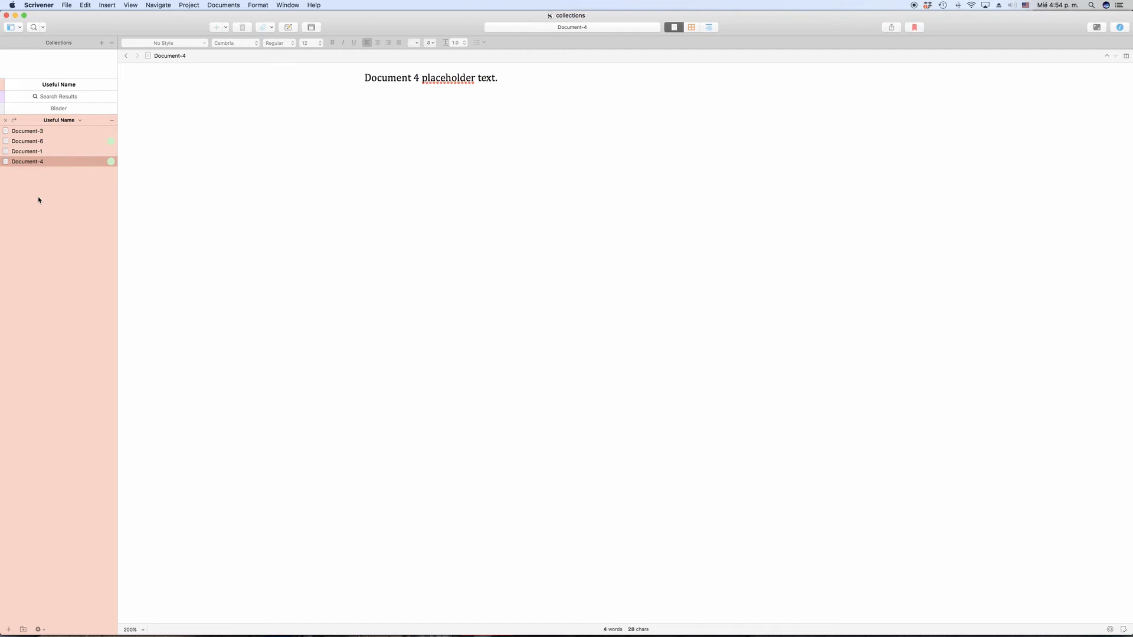
click(41, 165)
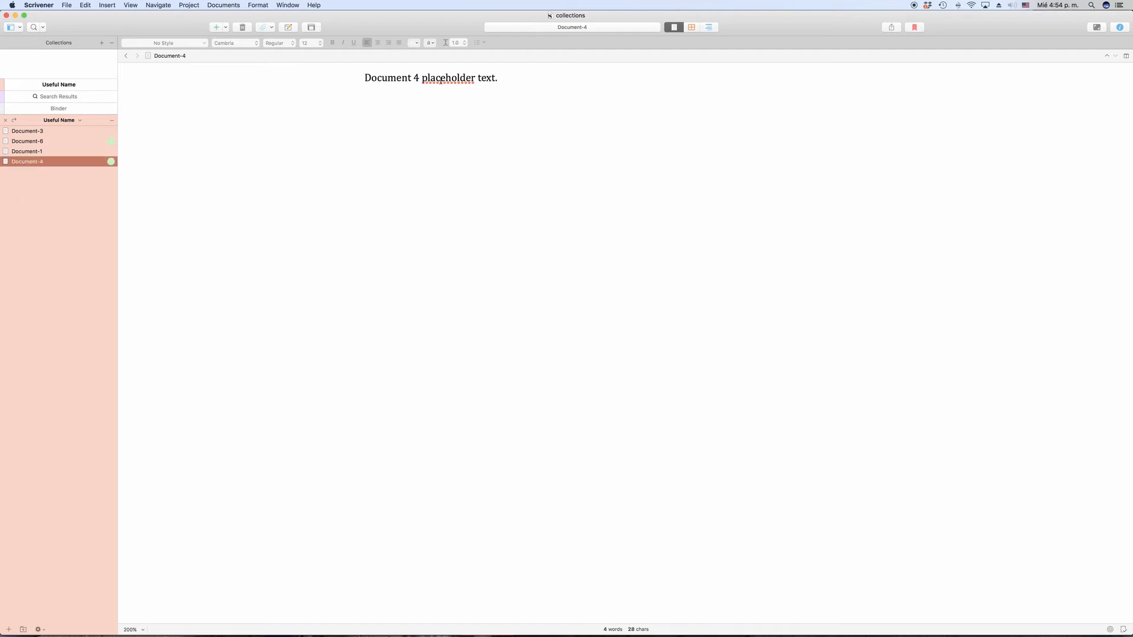
click(534, 77)
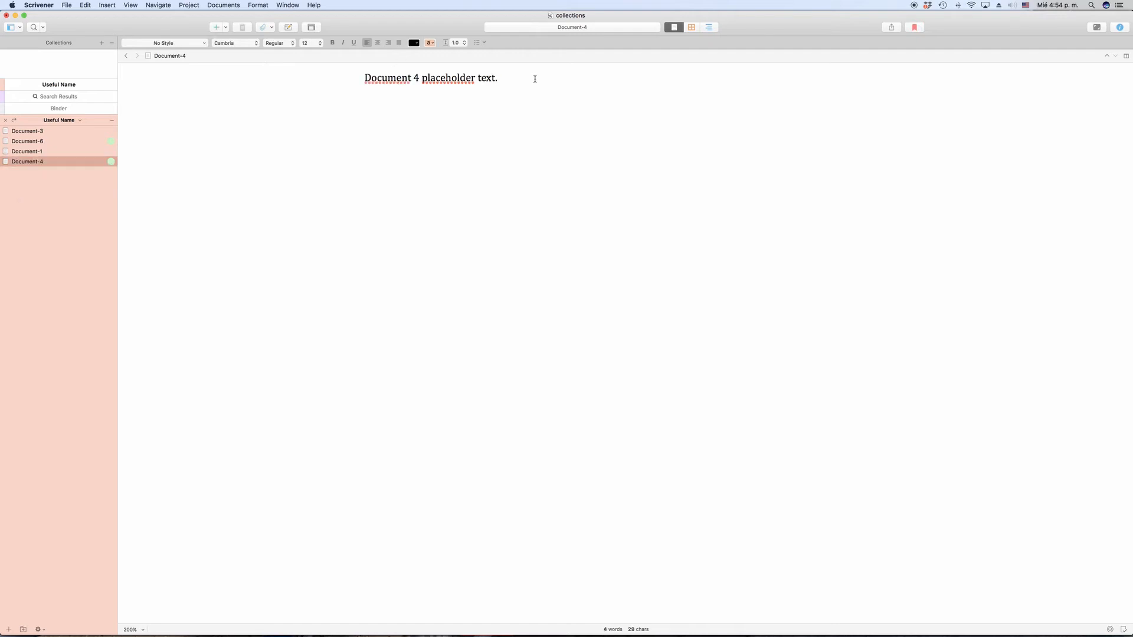
text(change)
Step: Open Document-4 from the binder and delete the word "change" from the end of its text
click(35, 106)
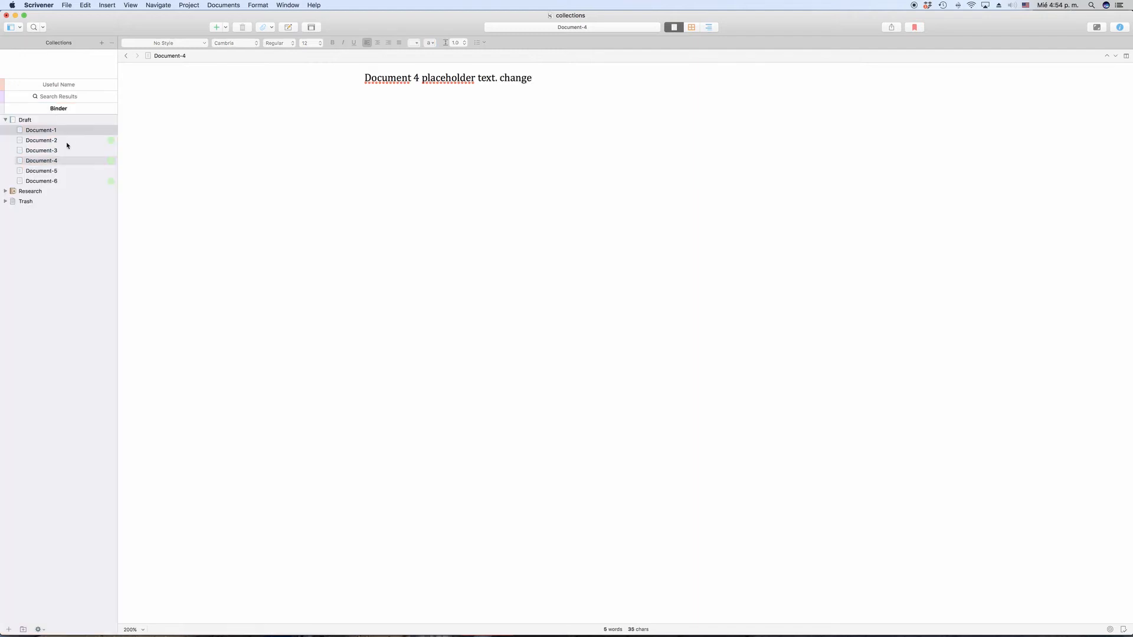
click(79, 160)
key(Up)
key(Down)
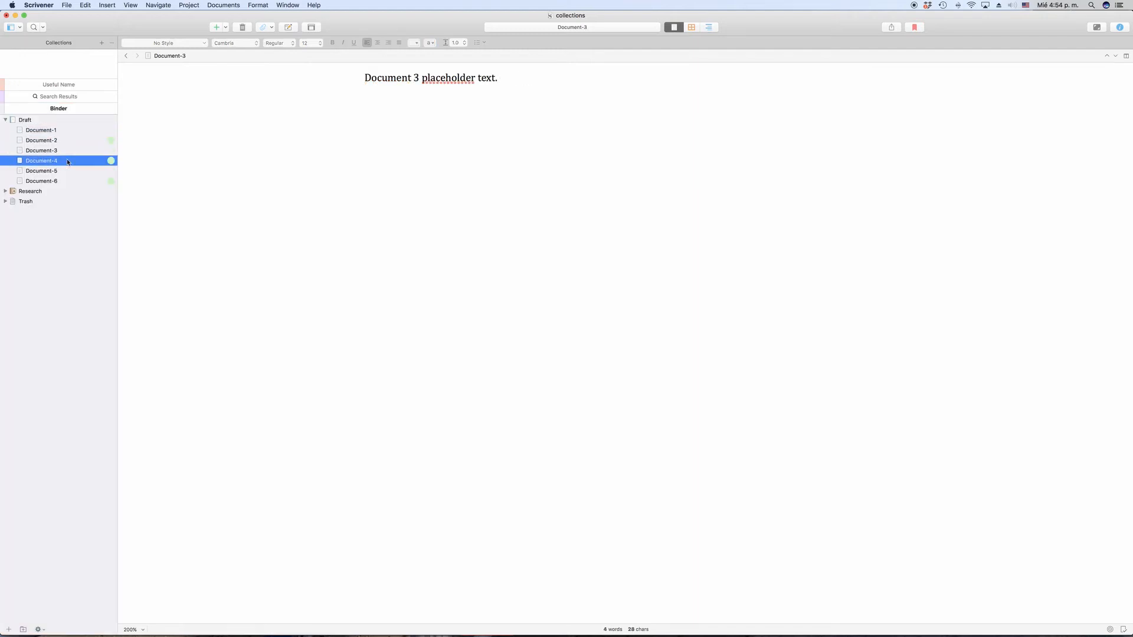
double_click(511, 77)
key(BackSpace)
key(BackSpace)
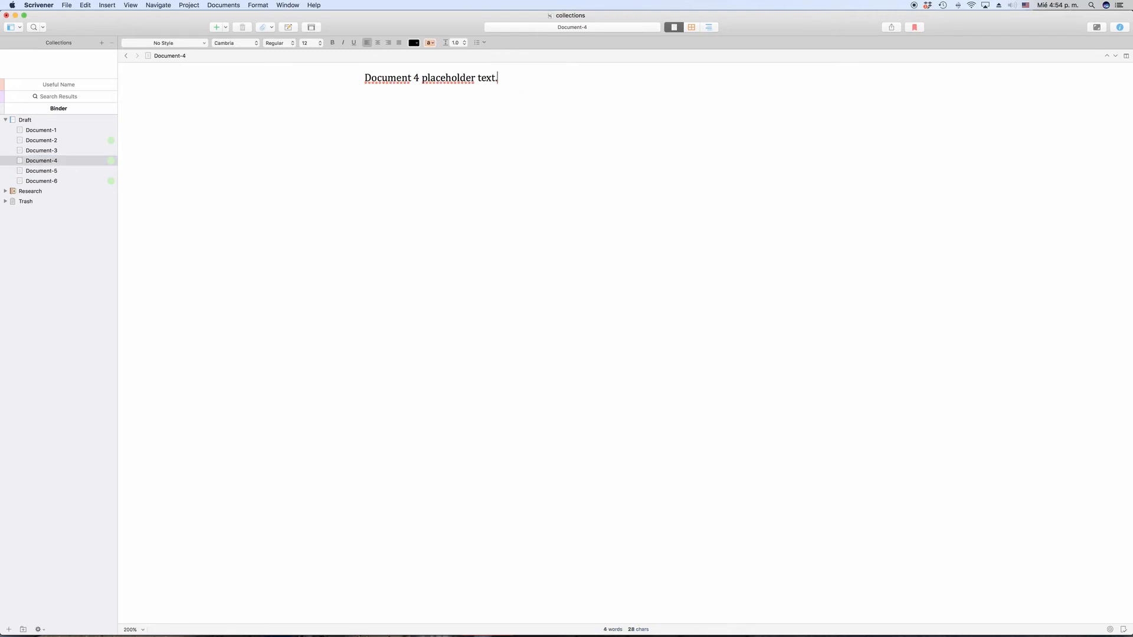
Step: Load the whole Useful Name collection in the editor, and remove Document-6 from the collection
click(62, 86)
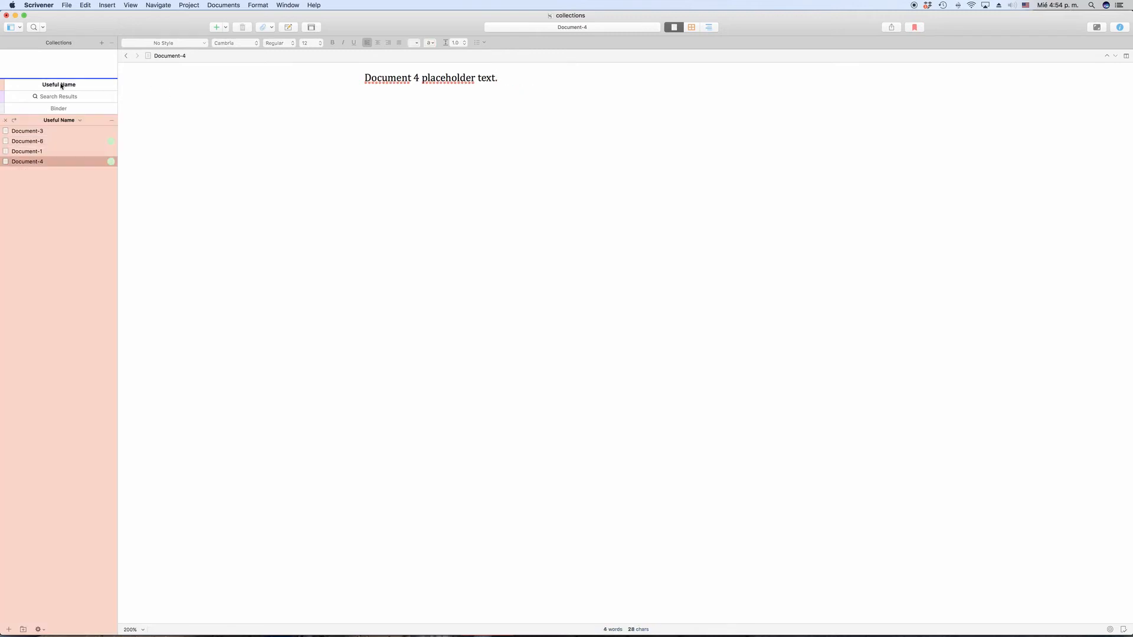
click(15, 122)
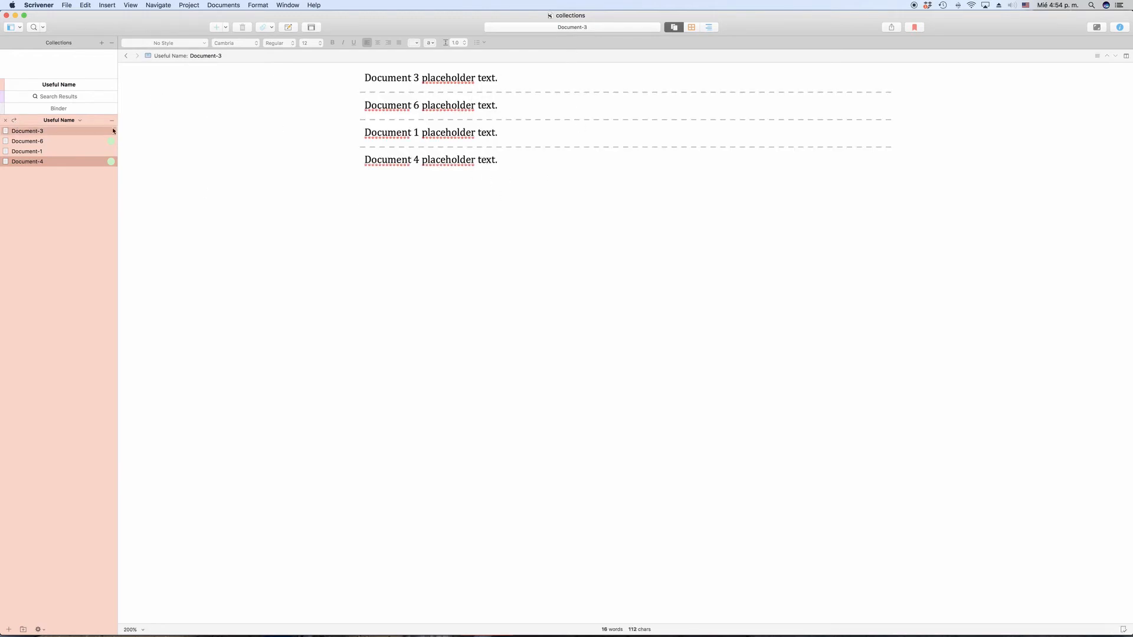
click(90, 144)
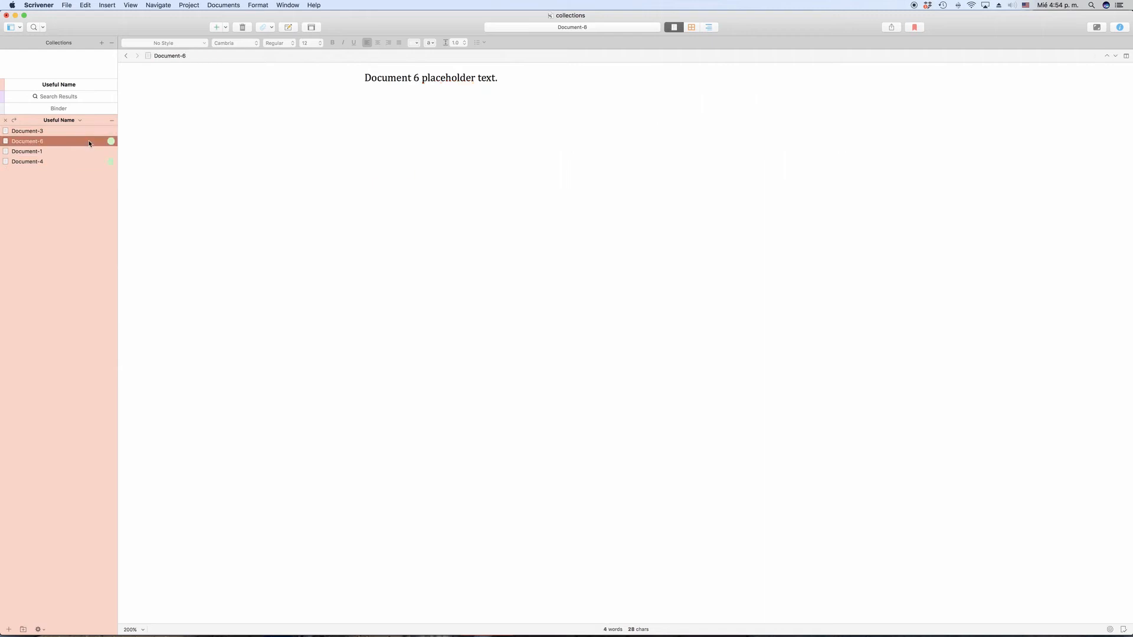
click(110, 122)
click(69, 111)
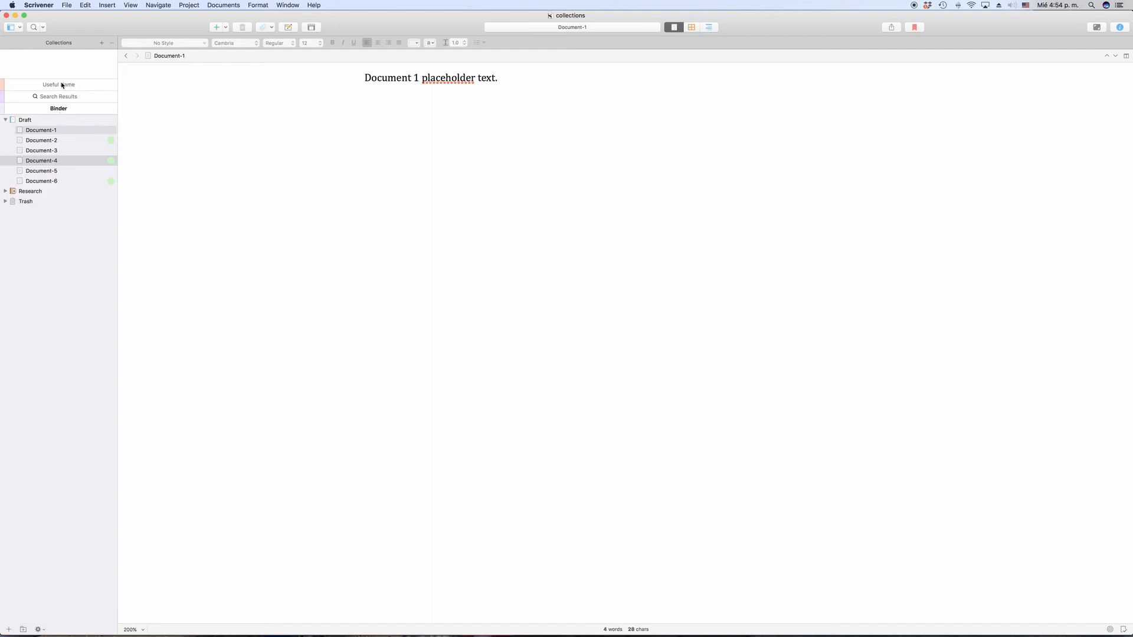
Step: Set the colour of the Useful Name collection to Steel
click(62, 85)
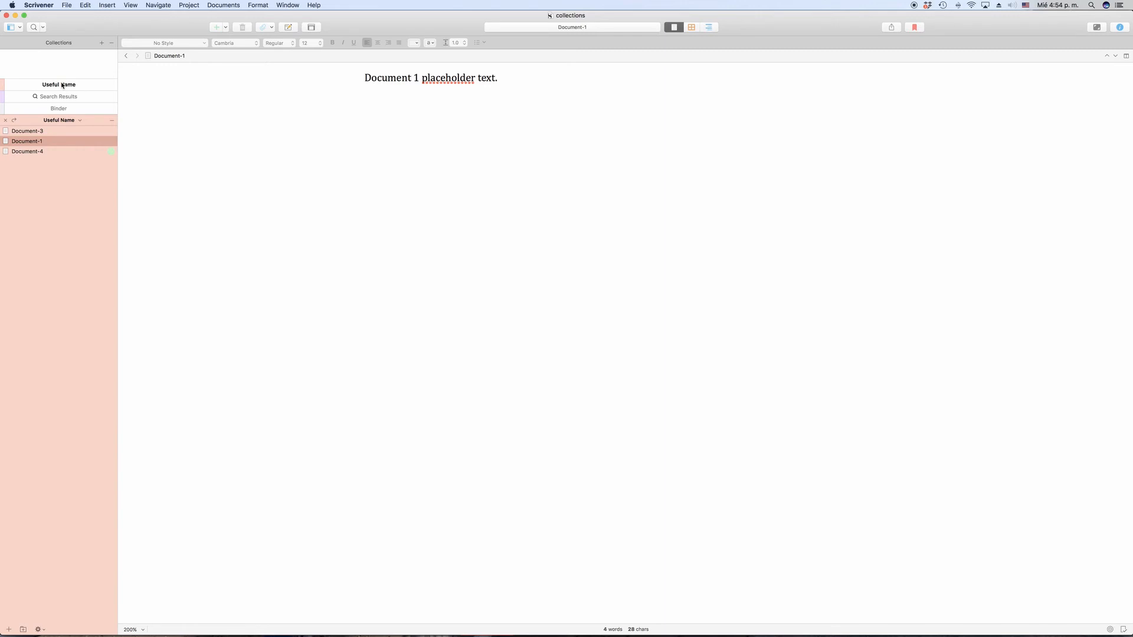
click(81, 121)
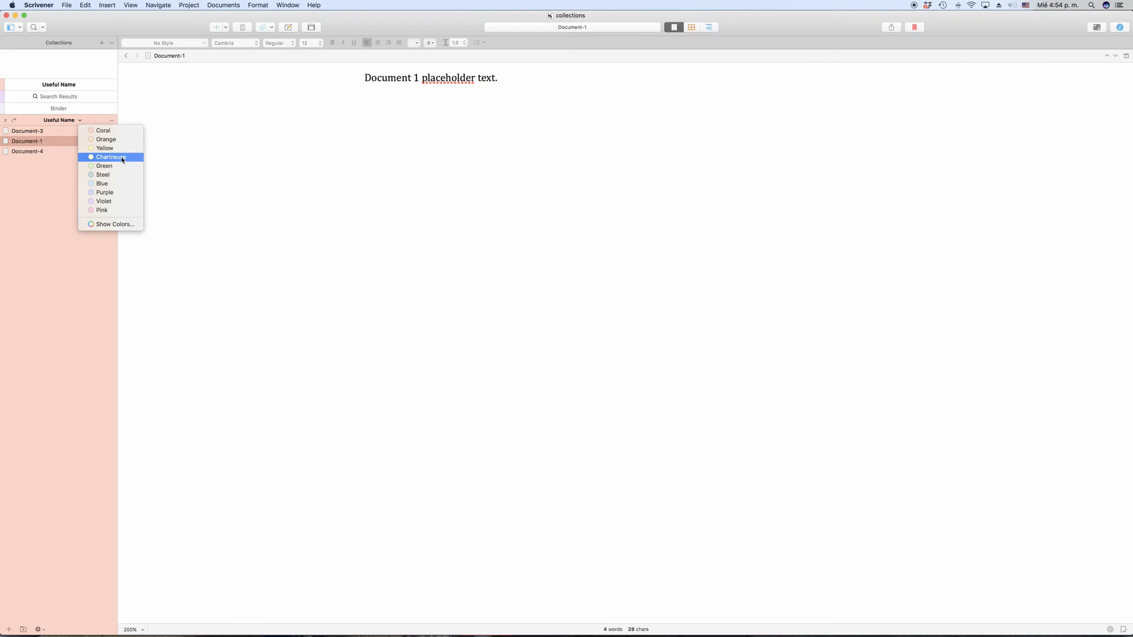
click(122, 176)
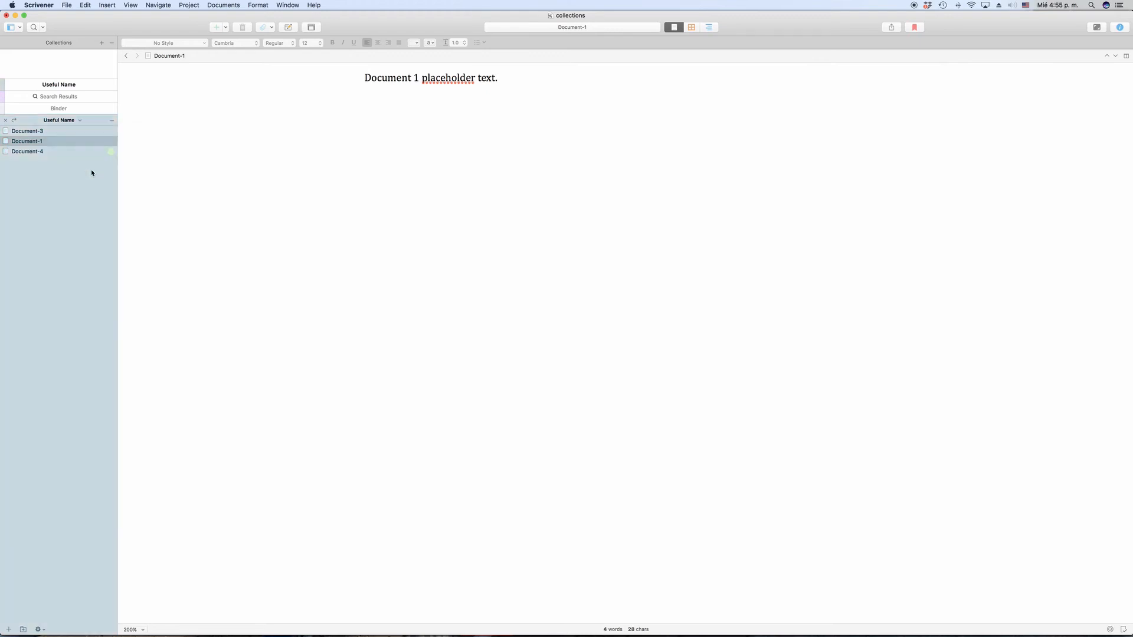
click(79, 196)
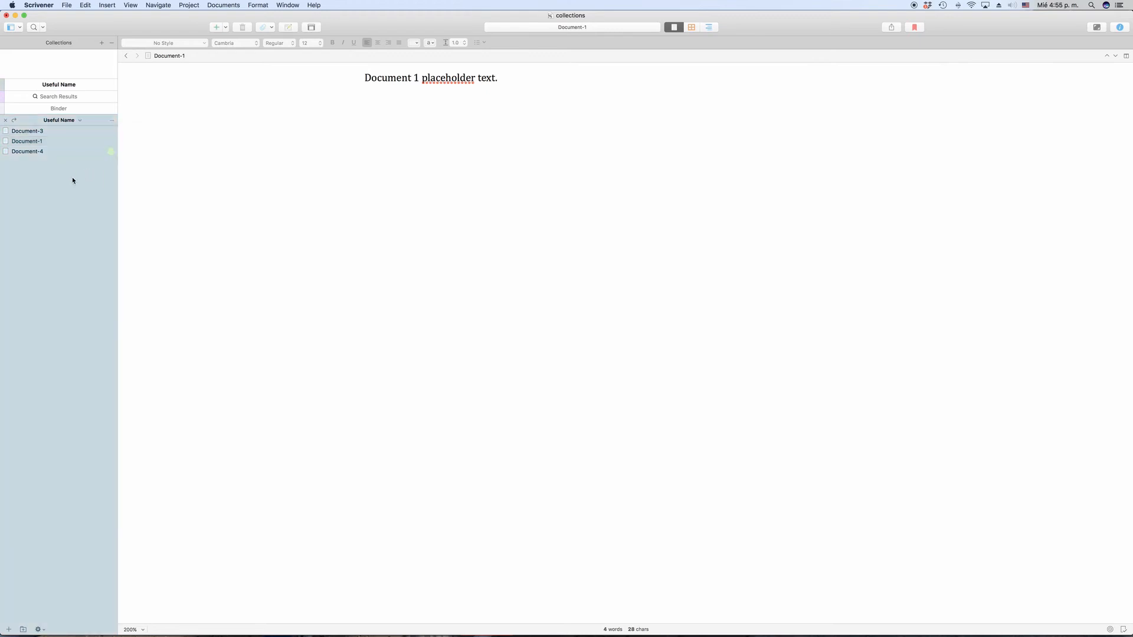
Step: Return to the binder and restrict the project search to documents in the Draft only
click(58, 109)
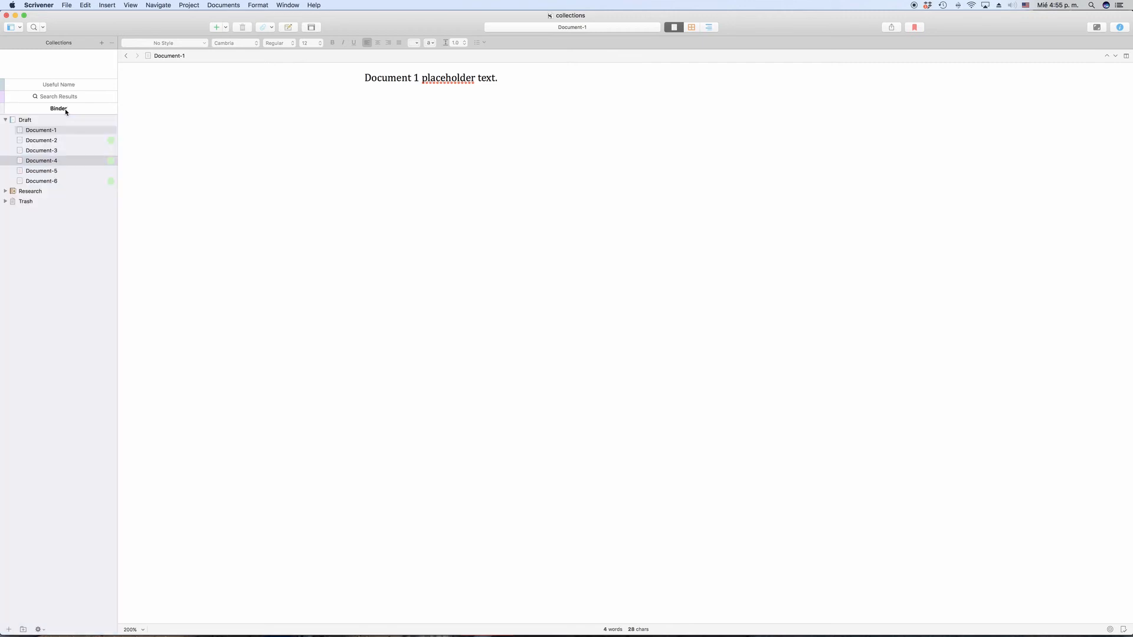
click(49, 232)
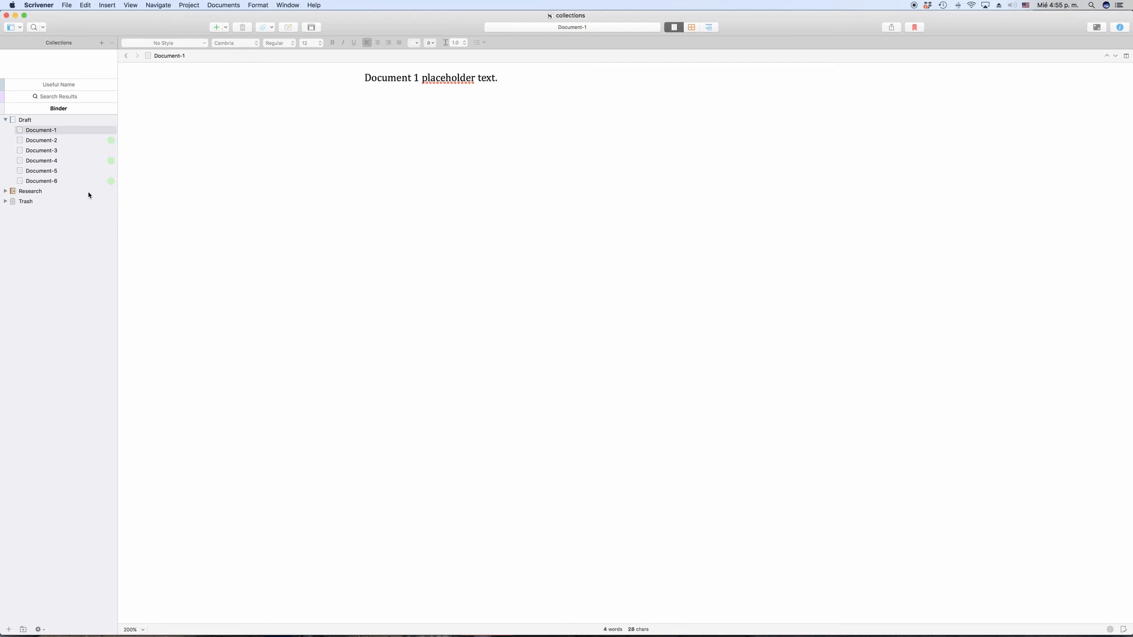
click(34, 29)
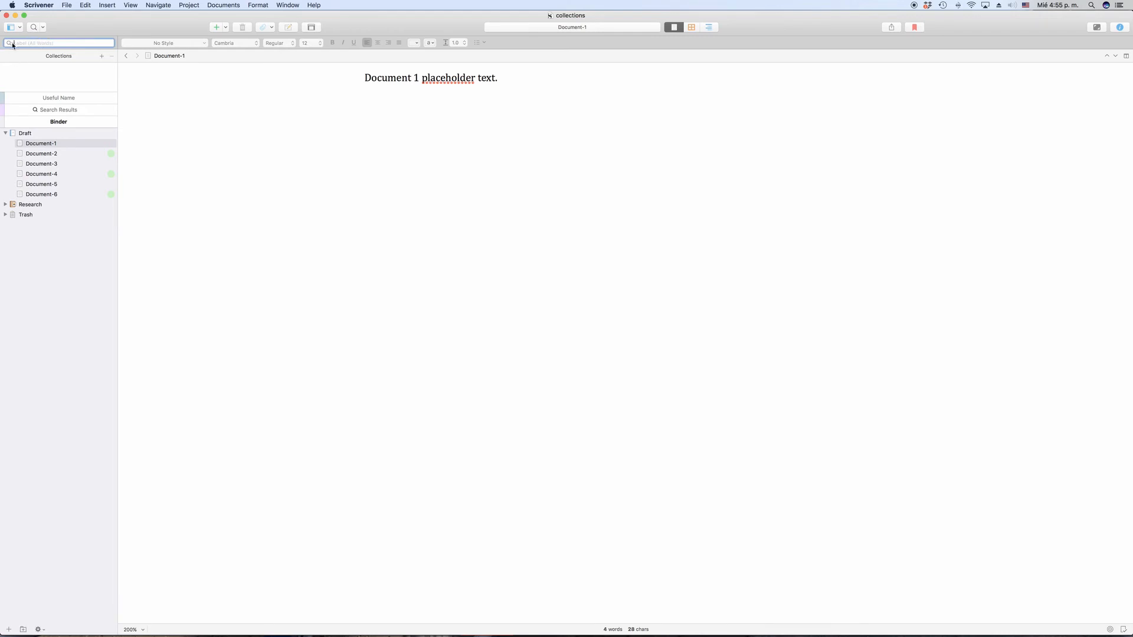
click(9, 43)
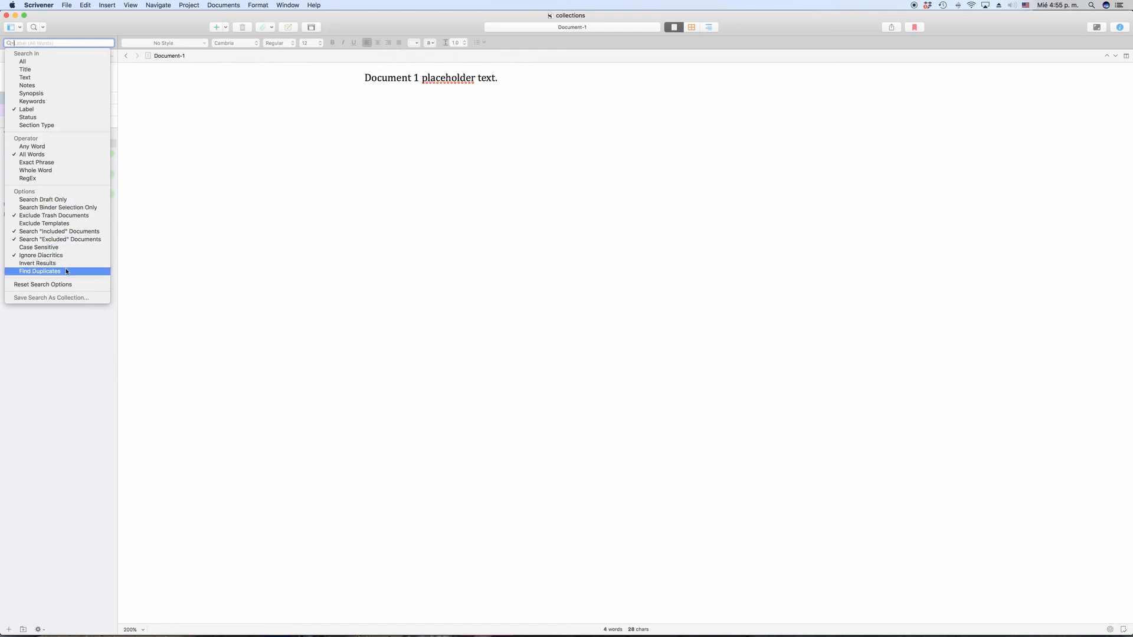
click(44, 200)
Step: Search the project by label for the word "Green"
click(11, 43)
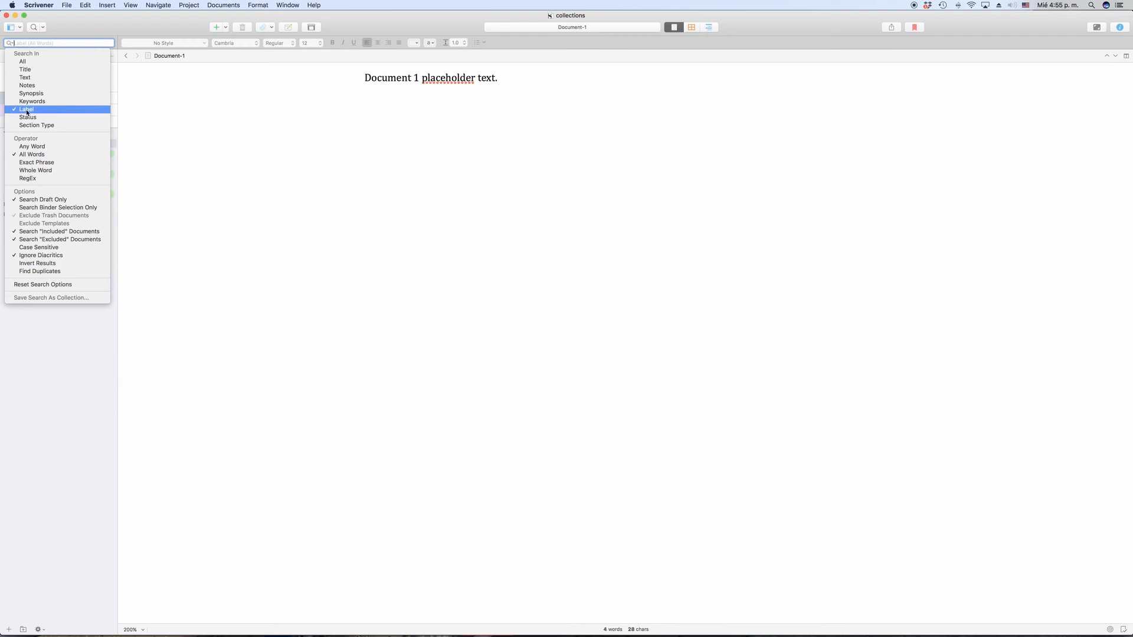
click(74, 112)
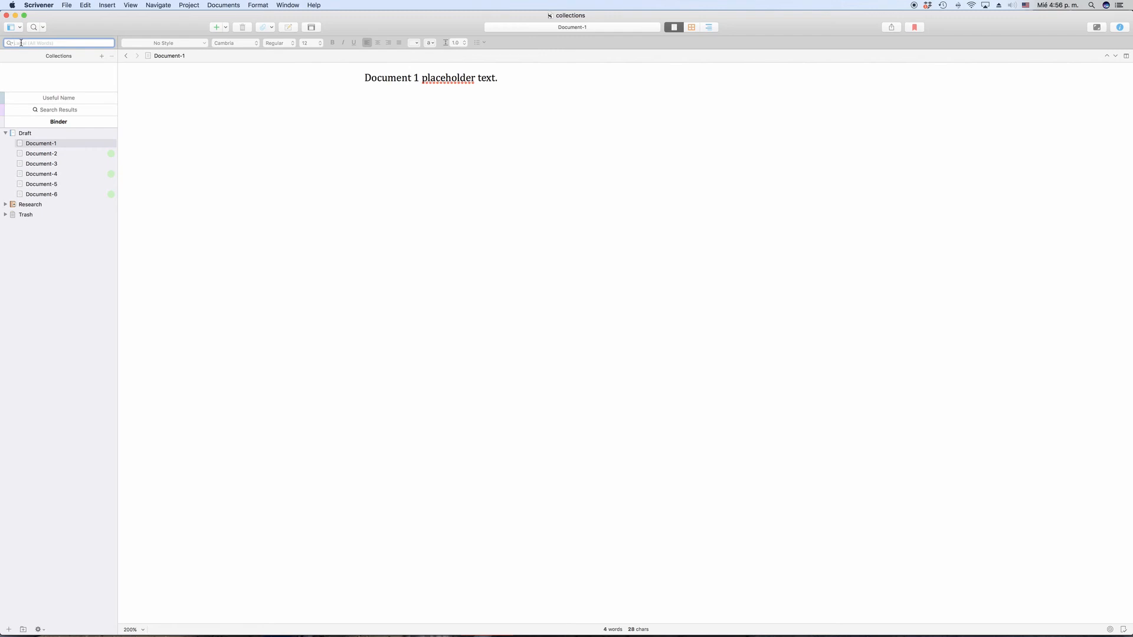
text(Green)
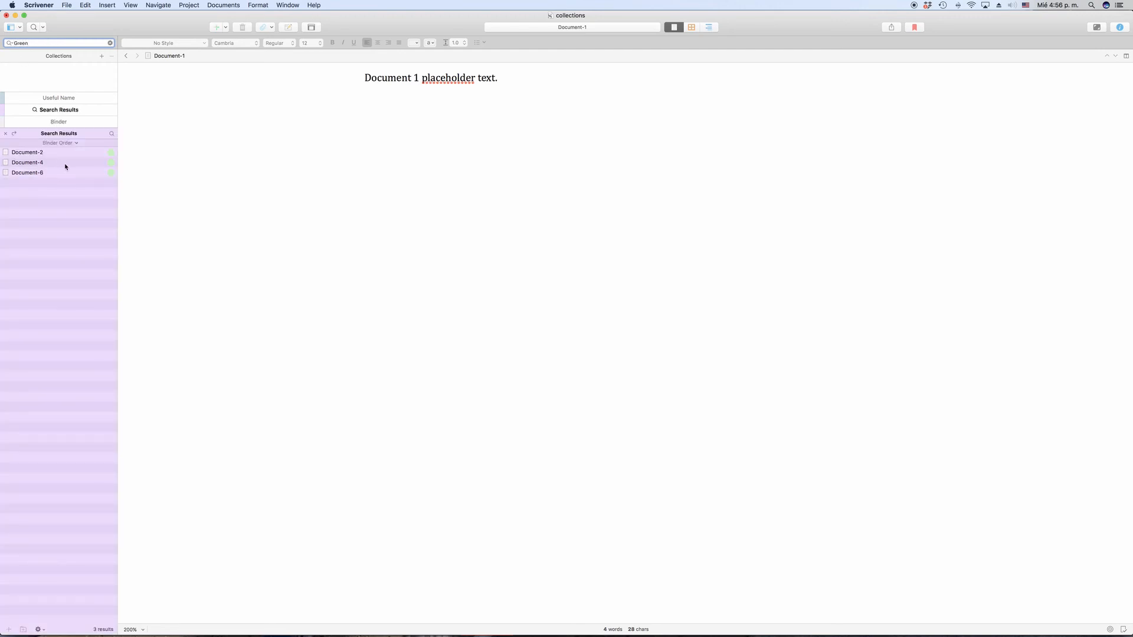
Step: Save the current label search as a collection named "Green Label Files"
click(9, 43)
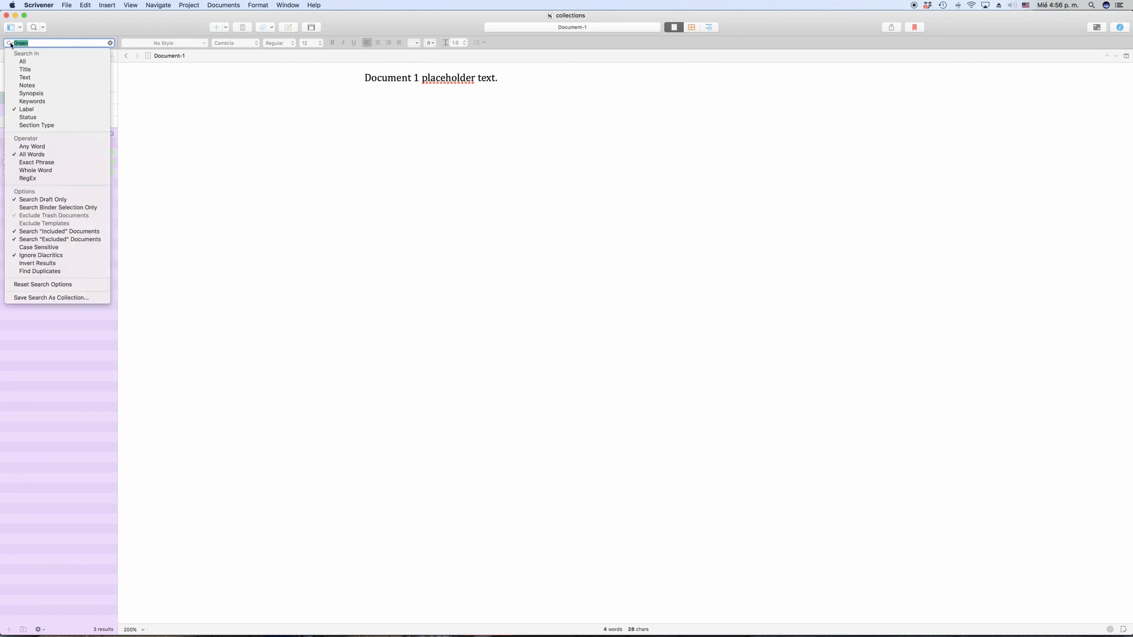
click(56, 298)
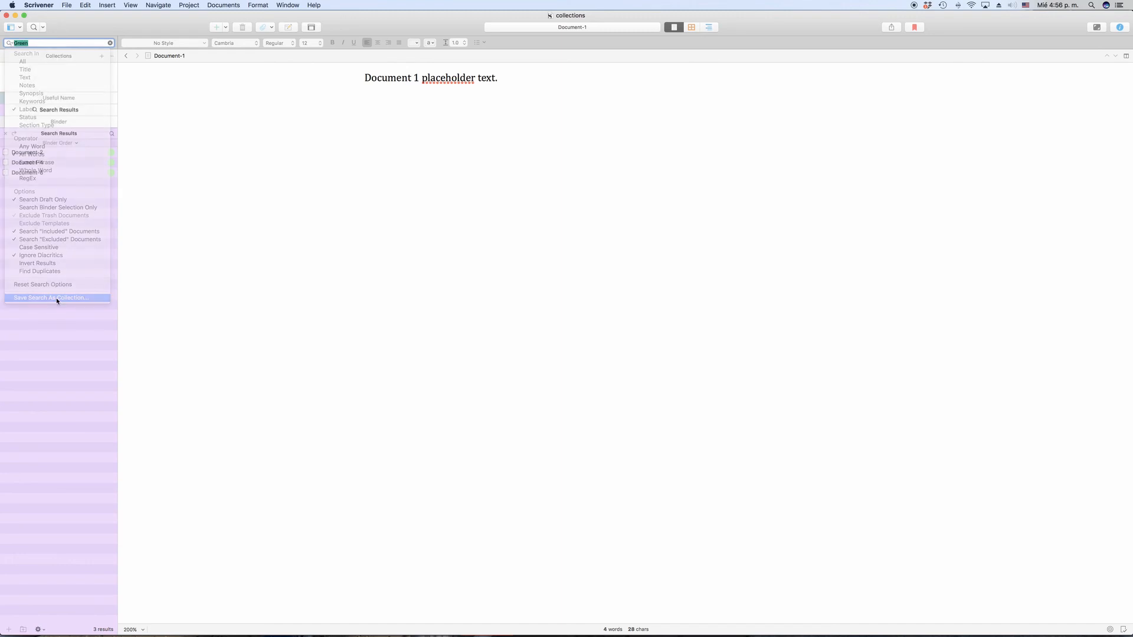
text(Gre)
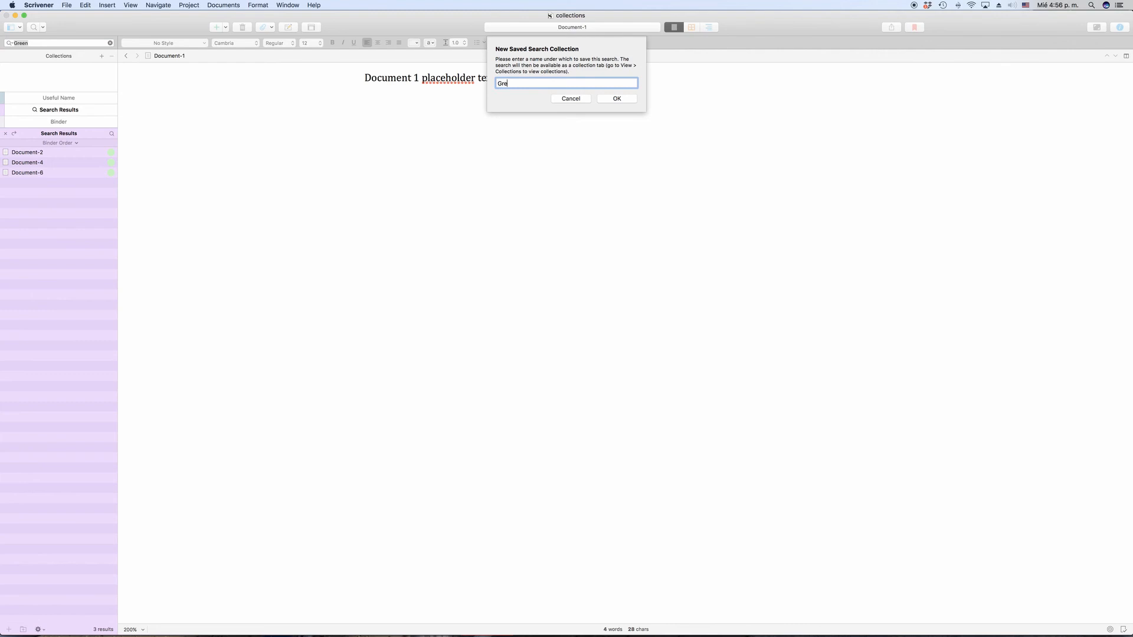
text(en Label Files)
click(615, 98)
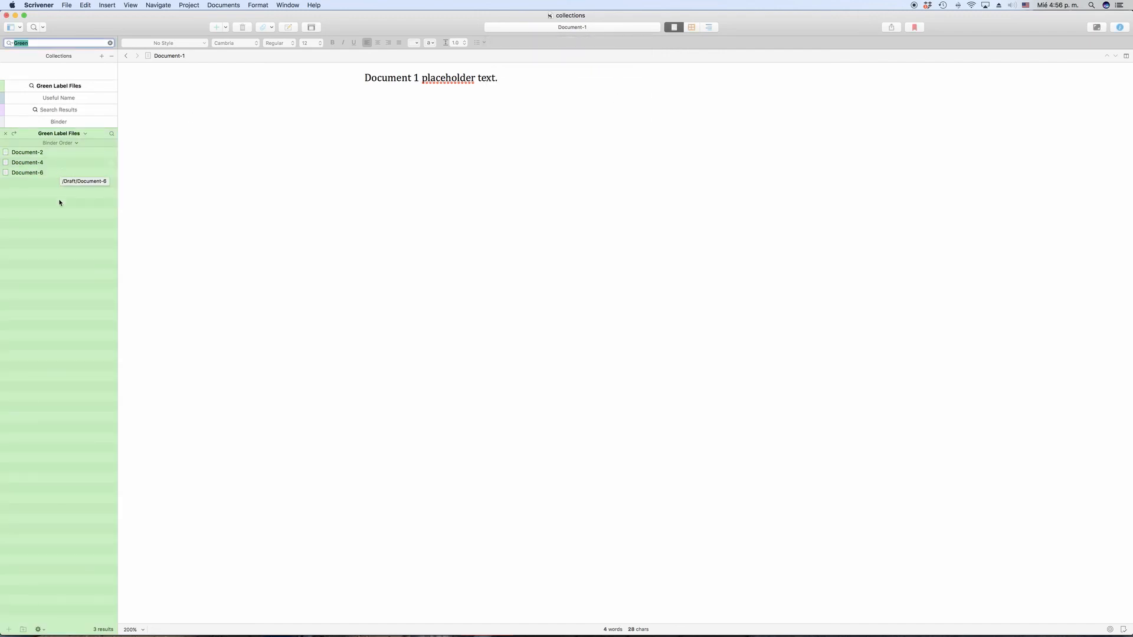
Step: Set the label of Document-2 to Red, and check the binder and the Green Label Files collection
click(42, 153)
right_click(42, 153)
mouse_move(91, 195)
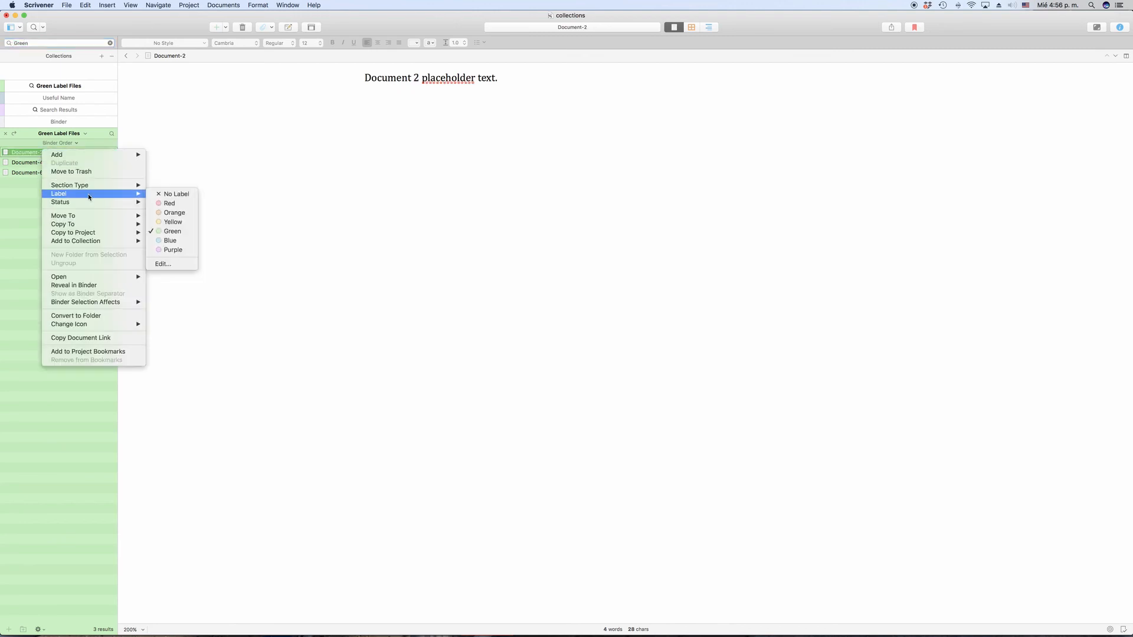
click(176, 204)
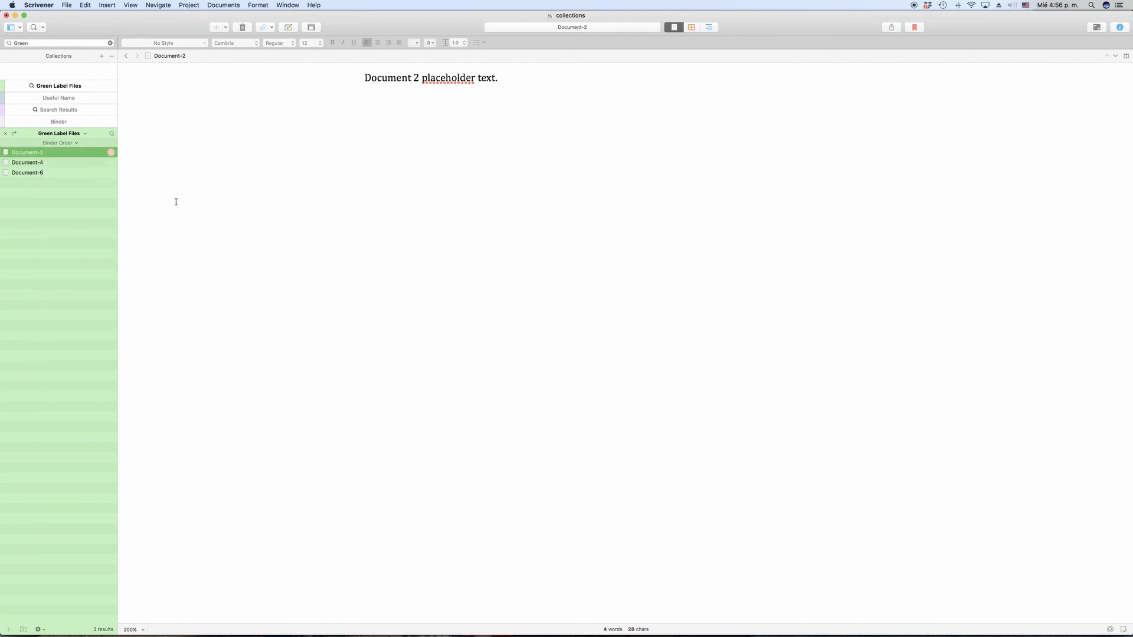
click(58, 122)
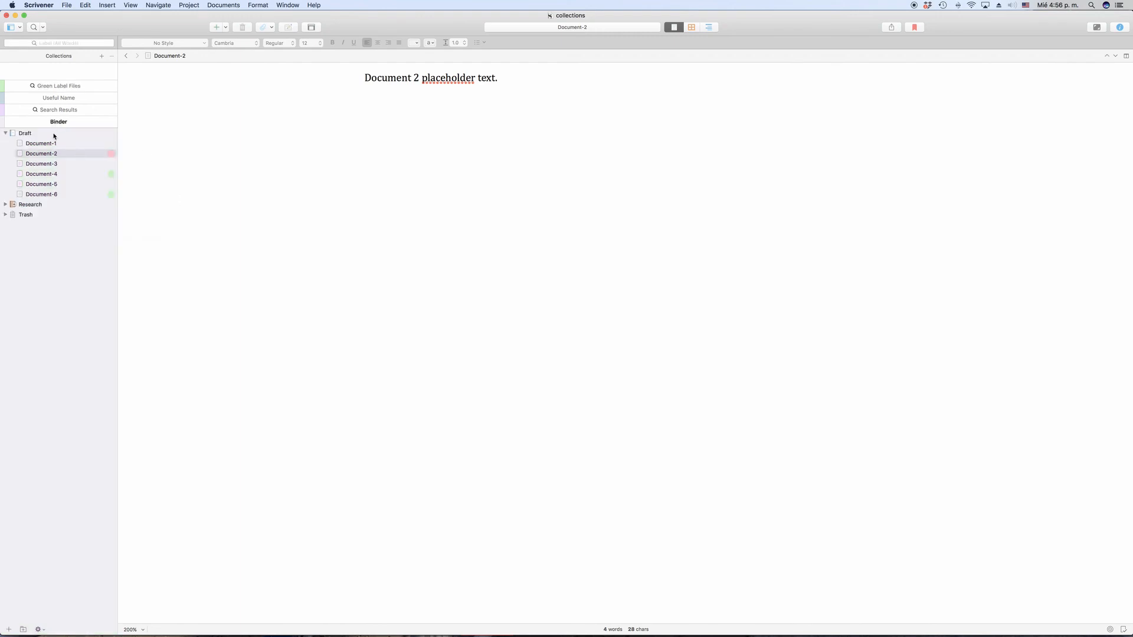
click(59, 86)
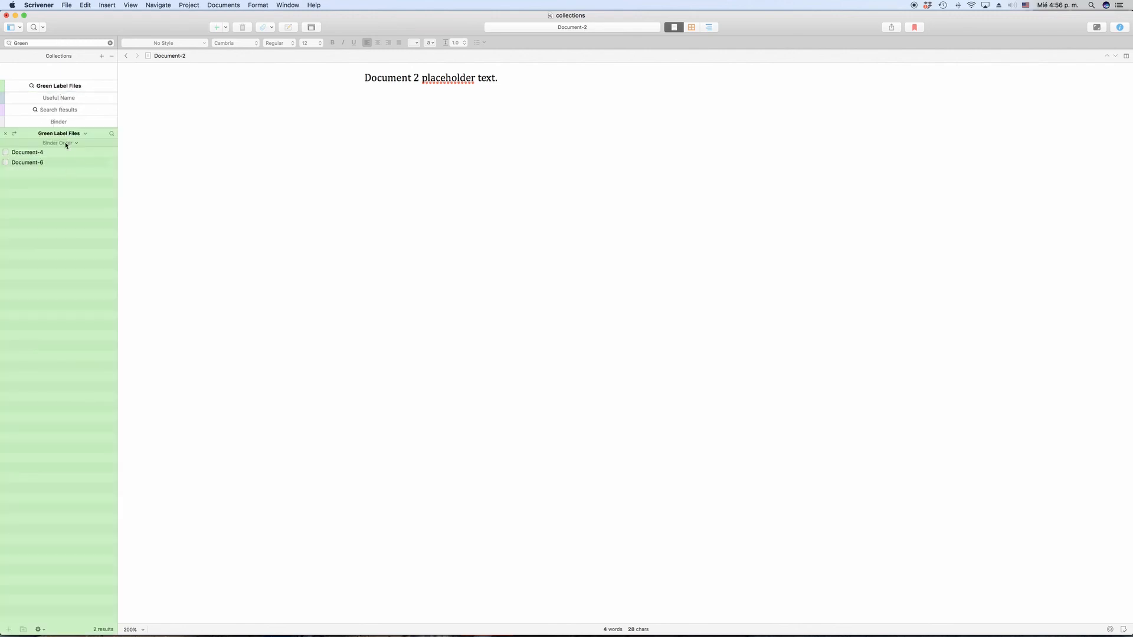
Step: Set the label of Document-3 to Green from the binder and reopen the Green Label Files collection
click(53, 121)
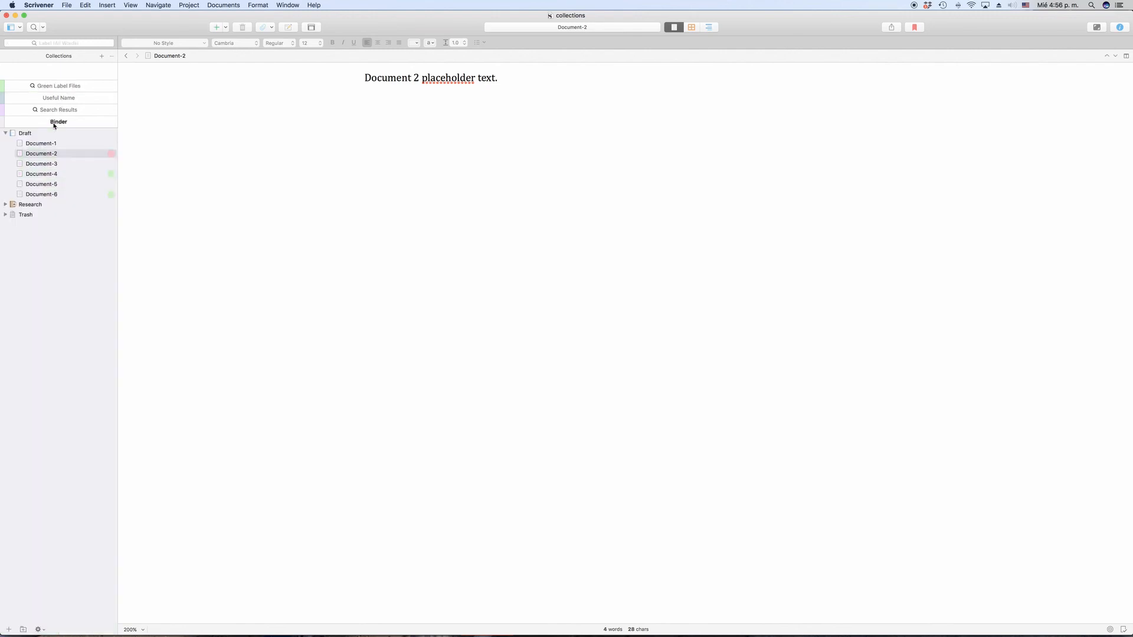
click(53, 166)
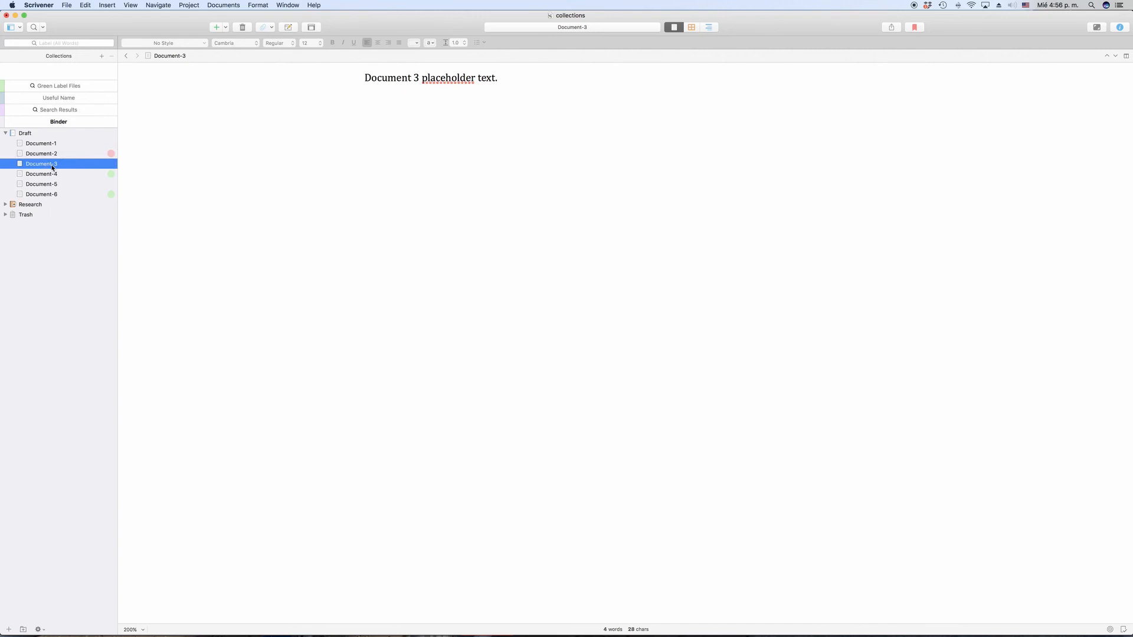
right_click(53, 166)
mouse_move(98, 208)
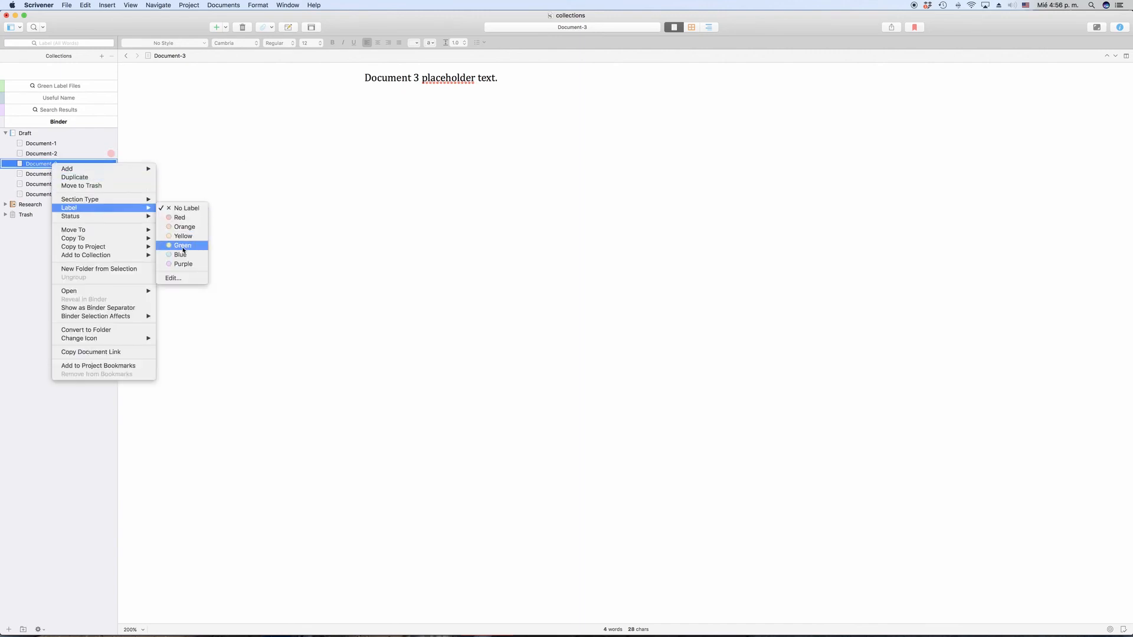
click(180, 249)
click(64, 85)
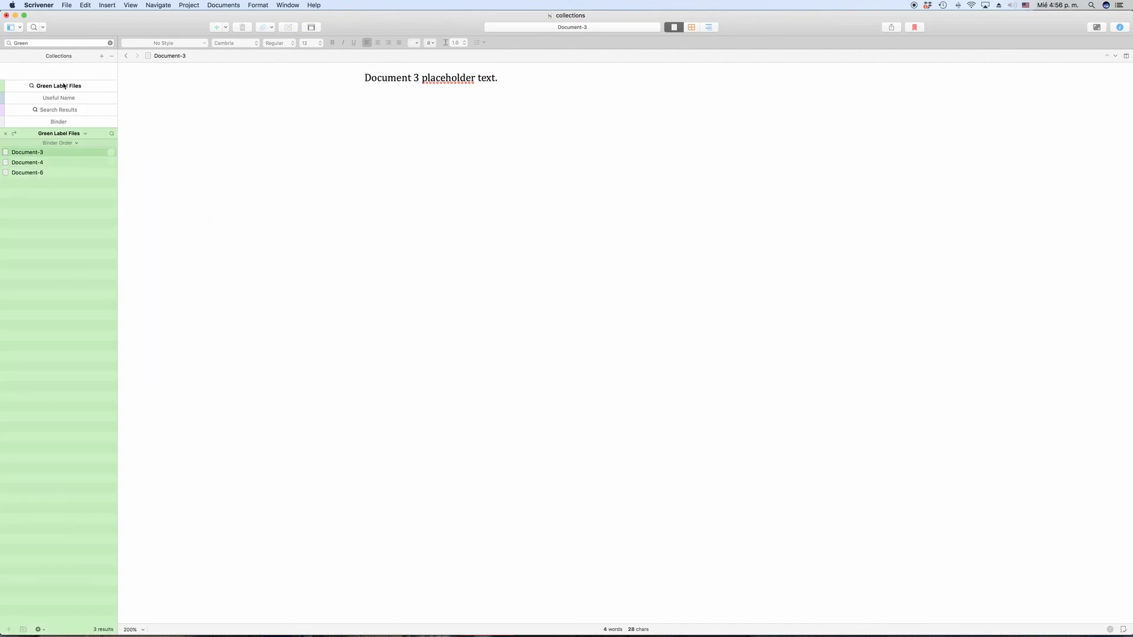